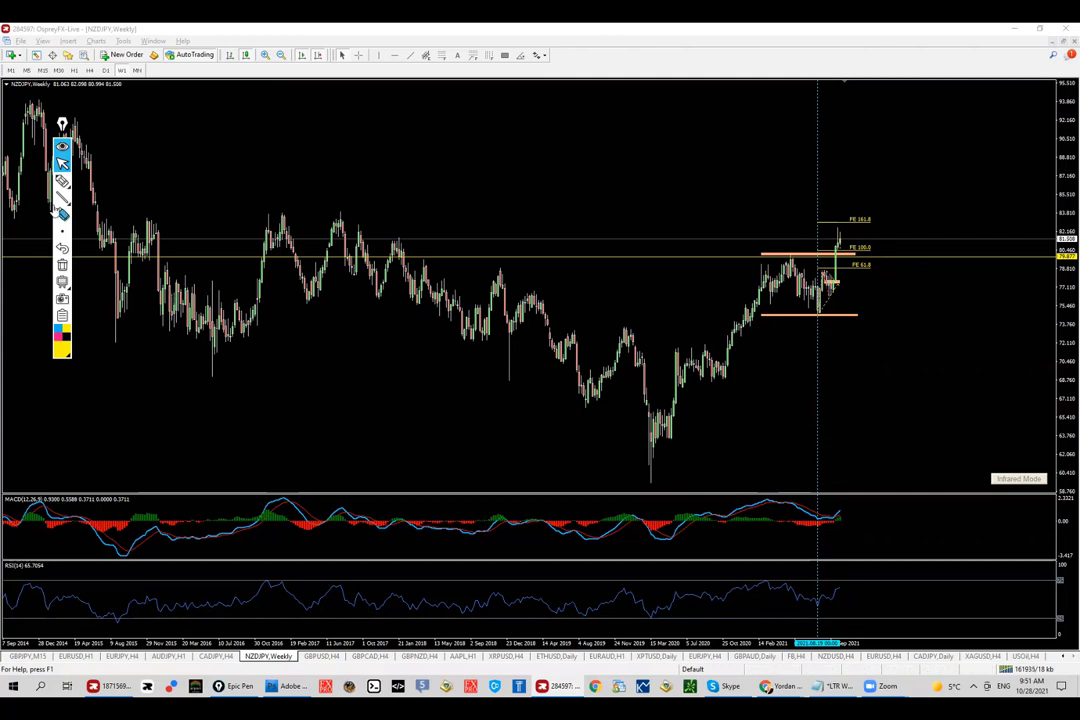
Circle the latest weekly bars with Epic Pen, erase it, and switch NZDJPY to Daily.
click(62, 181)
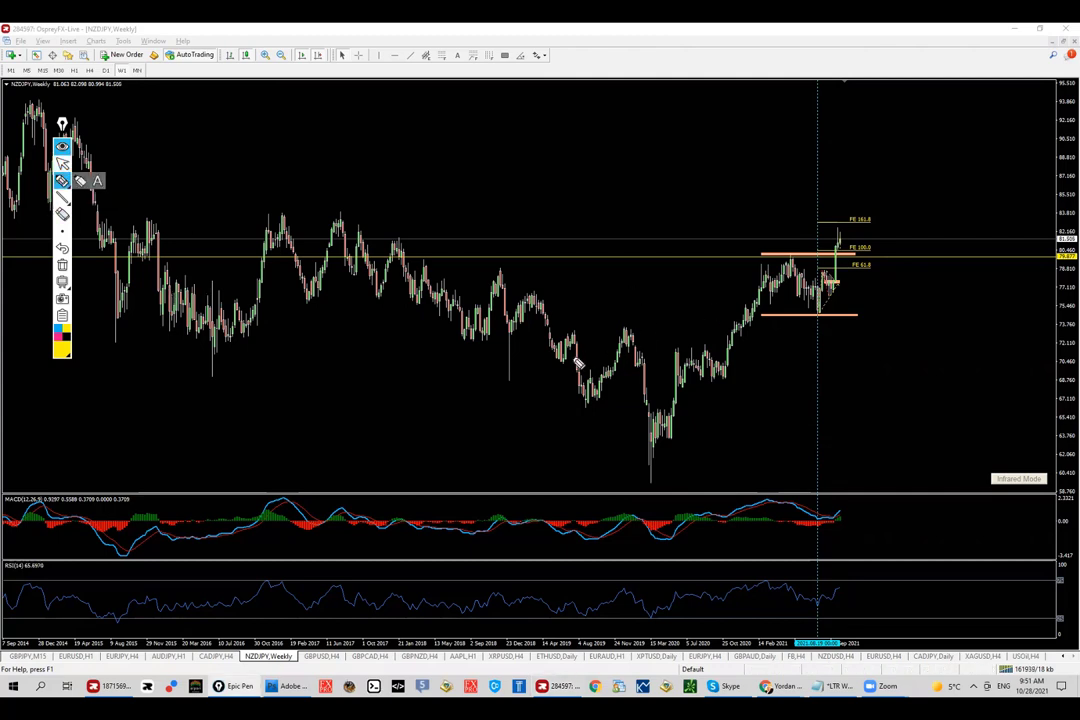
mouse_move(846, 230)
mouse_down()
mouse_move(853, 309)
mouse_move(805, 308)
mouse_up()
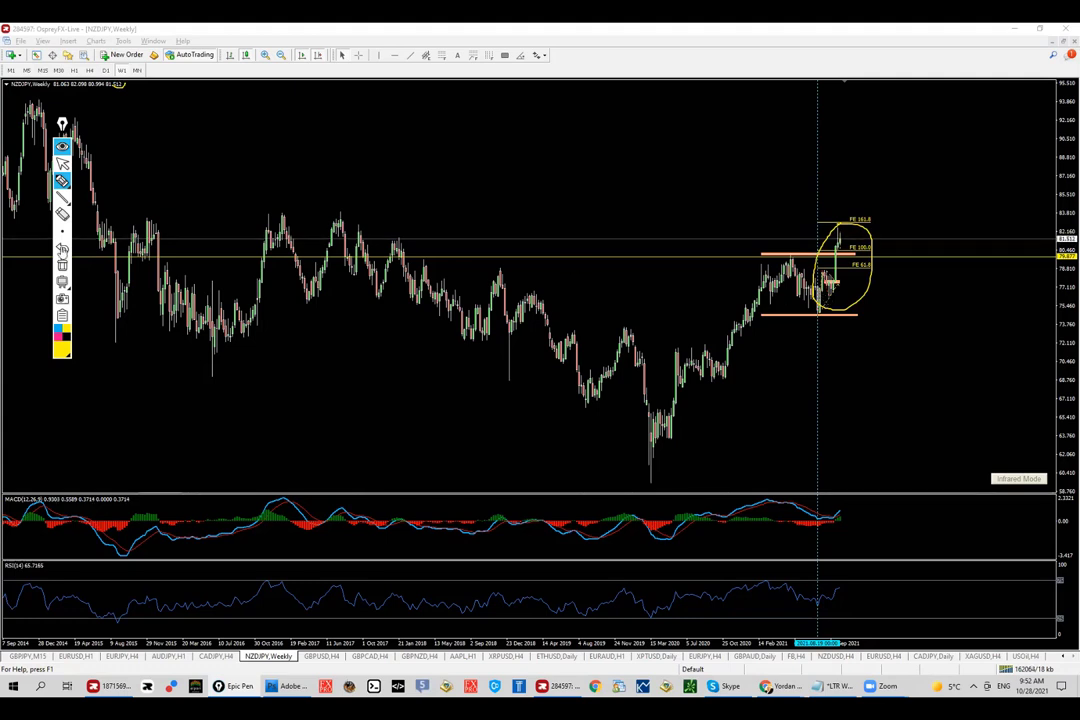
click(62, 247)
click(62, 163)
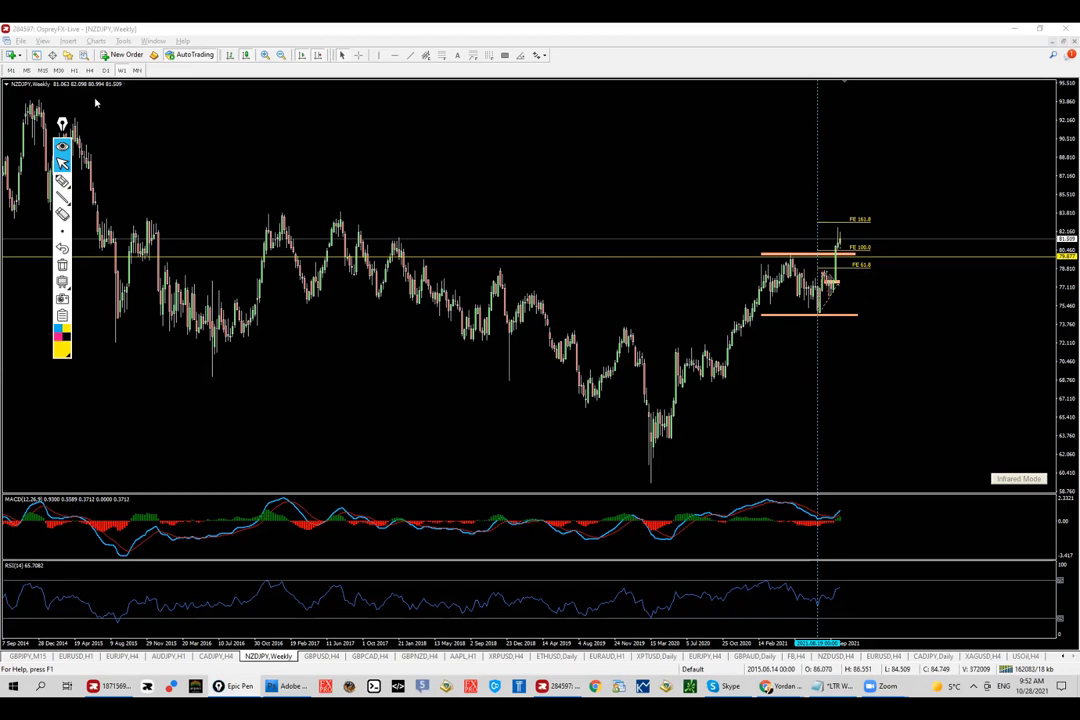
click(105, 70)
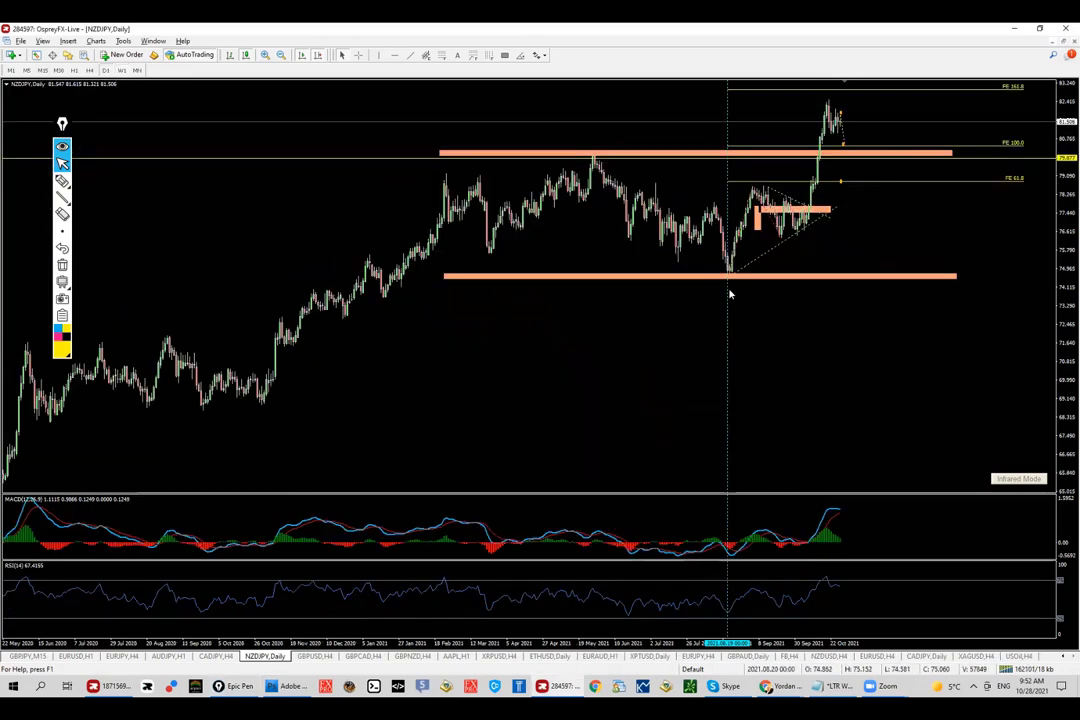
middle_click(704, 349)
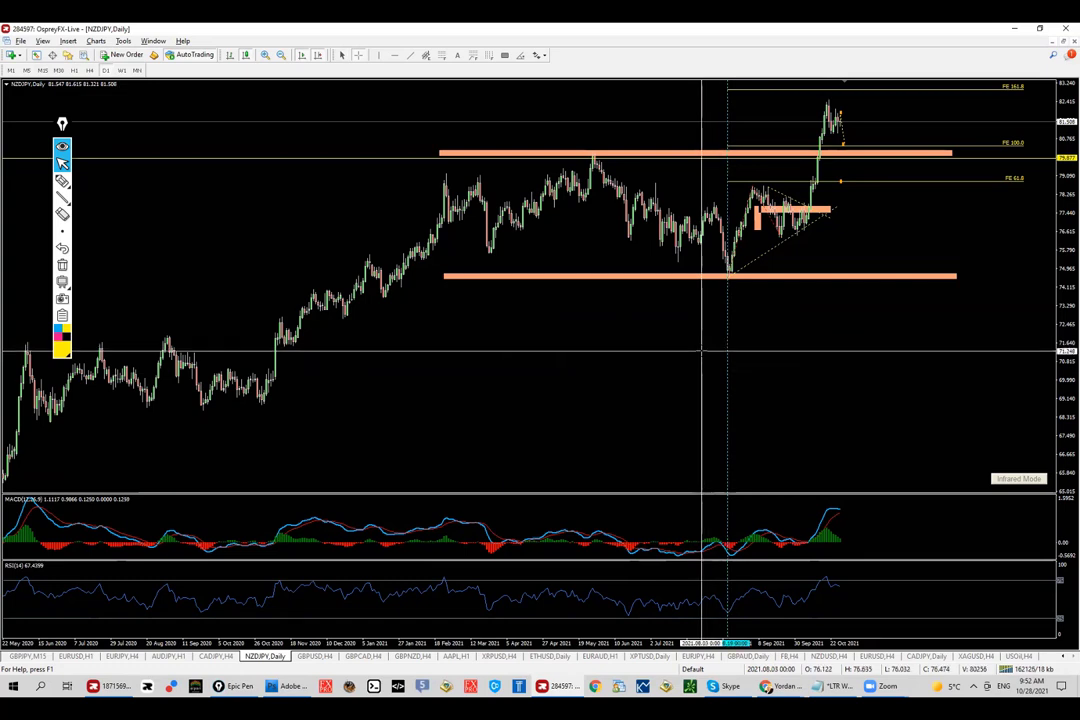
click(702, 350)
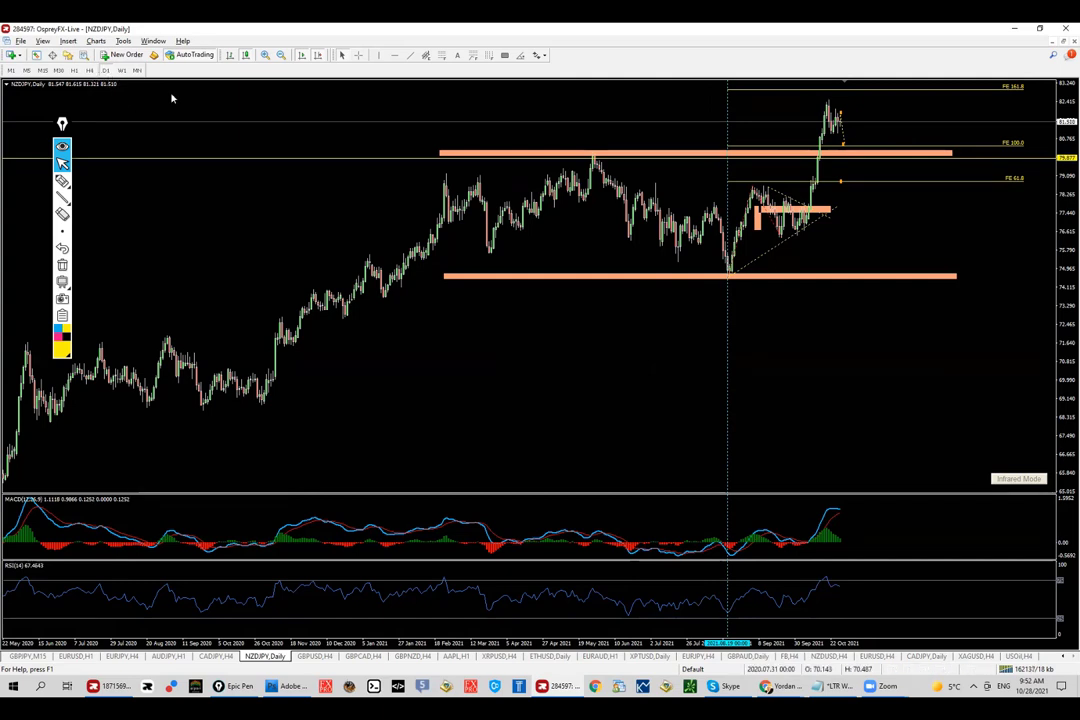
click(62, 181)
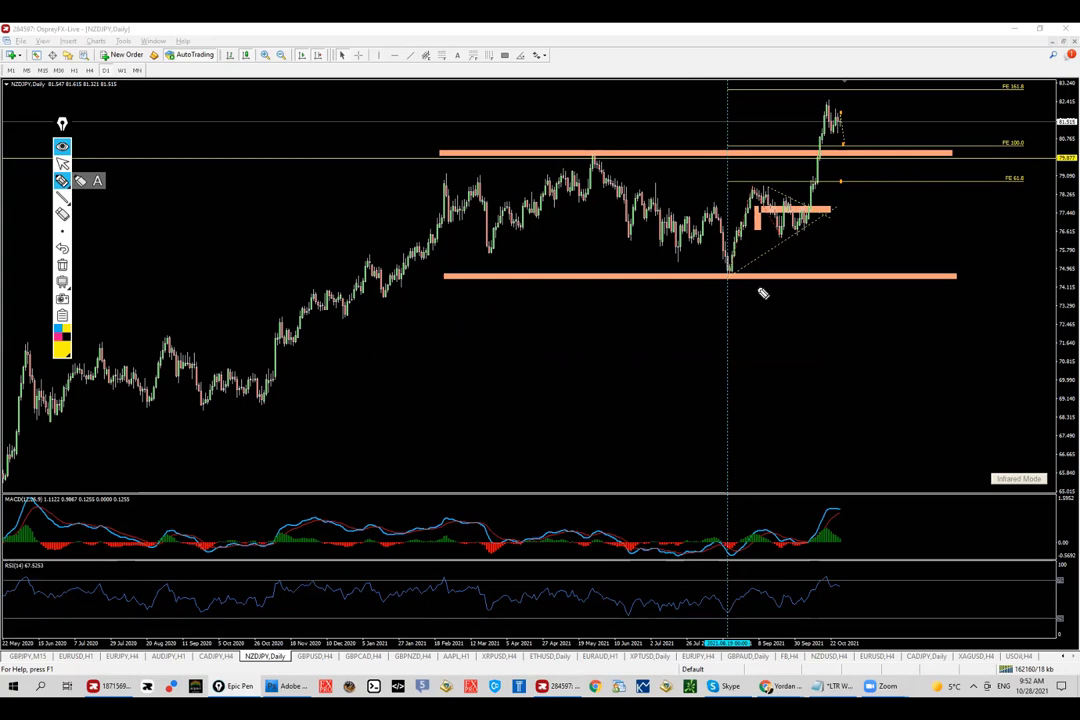
mouse_move(727, 302)
mouse_down()
mouse_move(766, 306)
mouse_move(746, 318)
mouse_up()
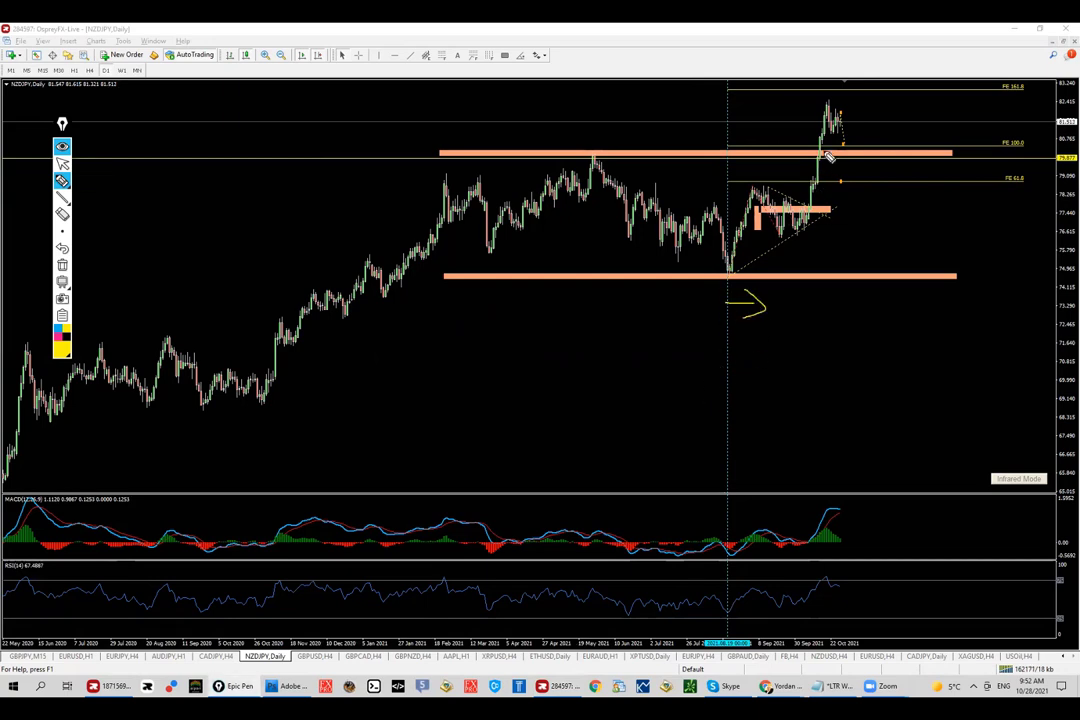
mouse_move(845, 93)
mouse_down()
mouse_move(798, 258)
mouse_move(842, 95)
mouse_up()
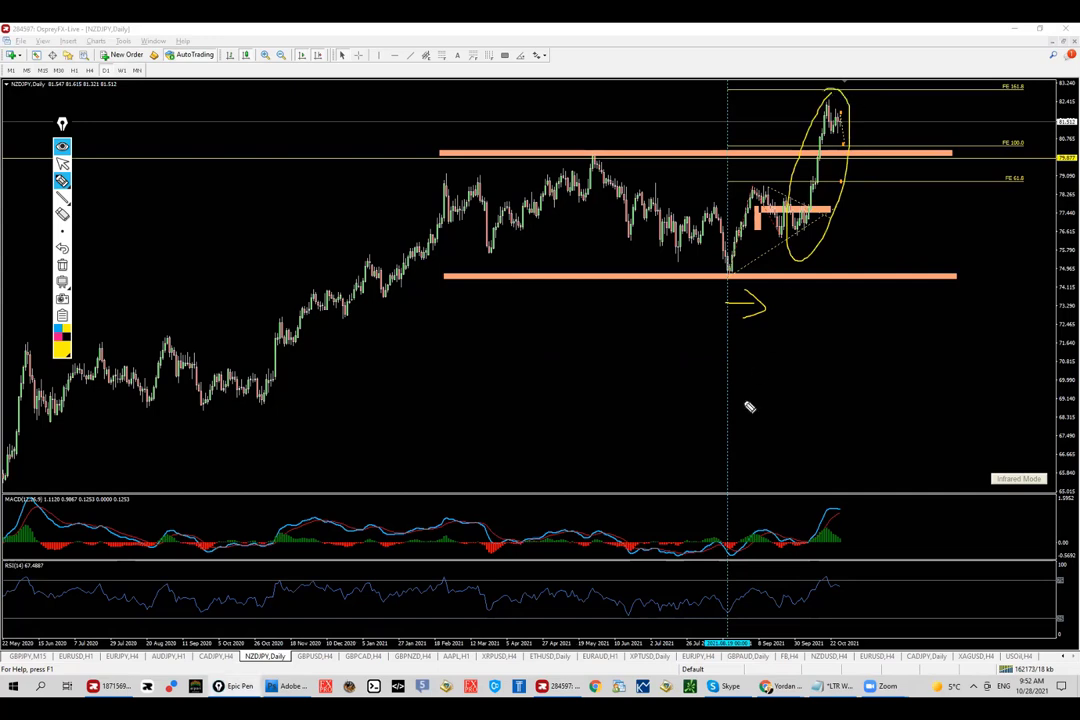
mouse_move(743, 296)
mouse_down()
mouse_move(822, 225)
mouse_move(840, 98)
mouse_up()
click(62, 264)
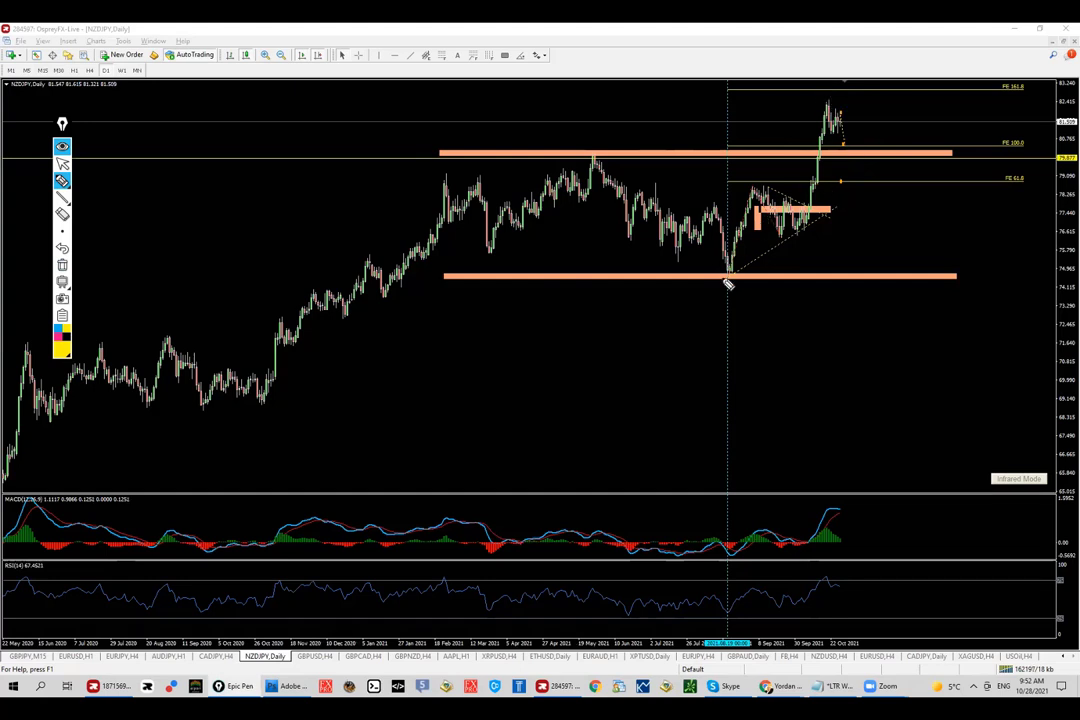
mouse_move(727, 268)
mouse_down()
mouse_move(748, 186)
mouse_move(793, 230)
mouse_up()
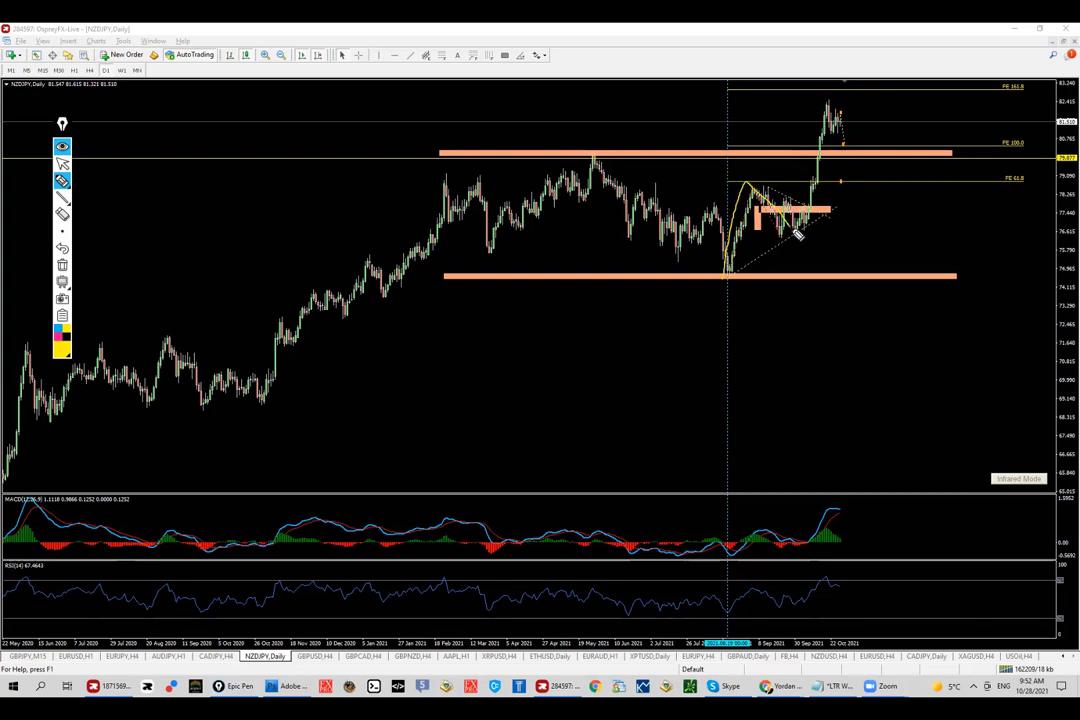
click(58, 334)
mouse_move(808, 220)
mouse_down()
mouse_move(839, 72)
mouse_move(820, 90)
mouse_move(814, 100)
mouse_move(876, 182)
mouse_move(910, 80)
mouse_up()
click(57, 327)
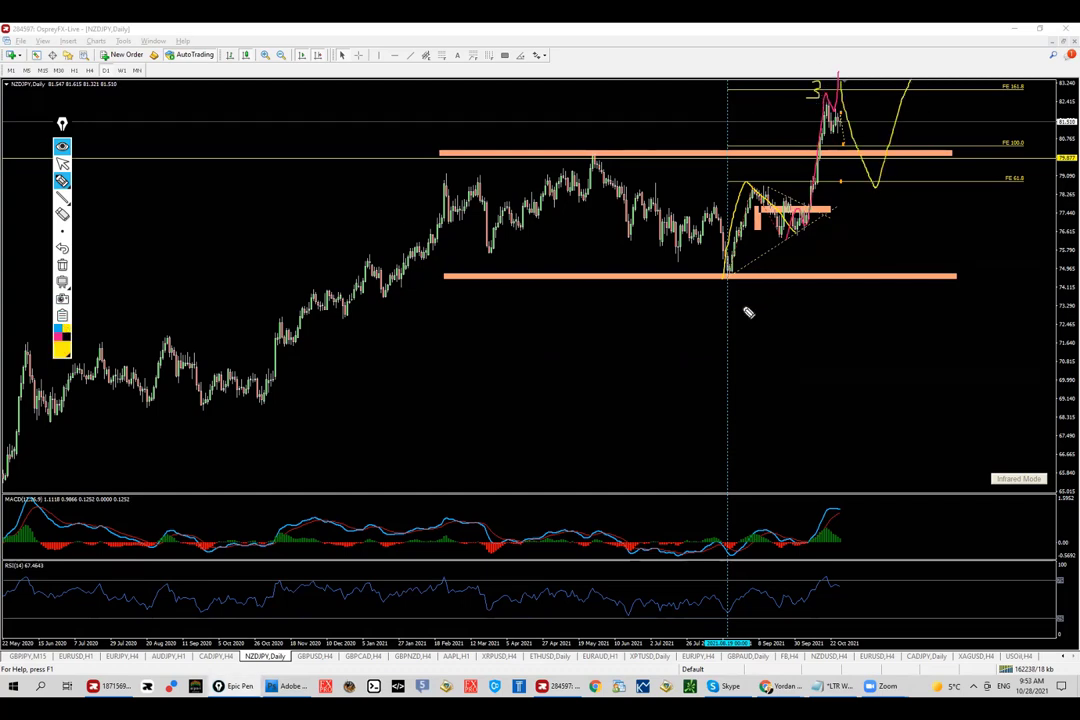
key(ctrl+shift+c)
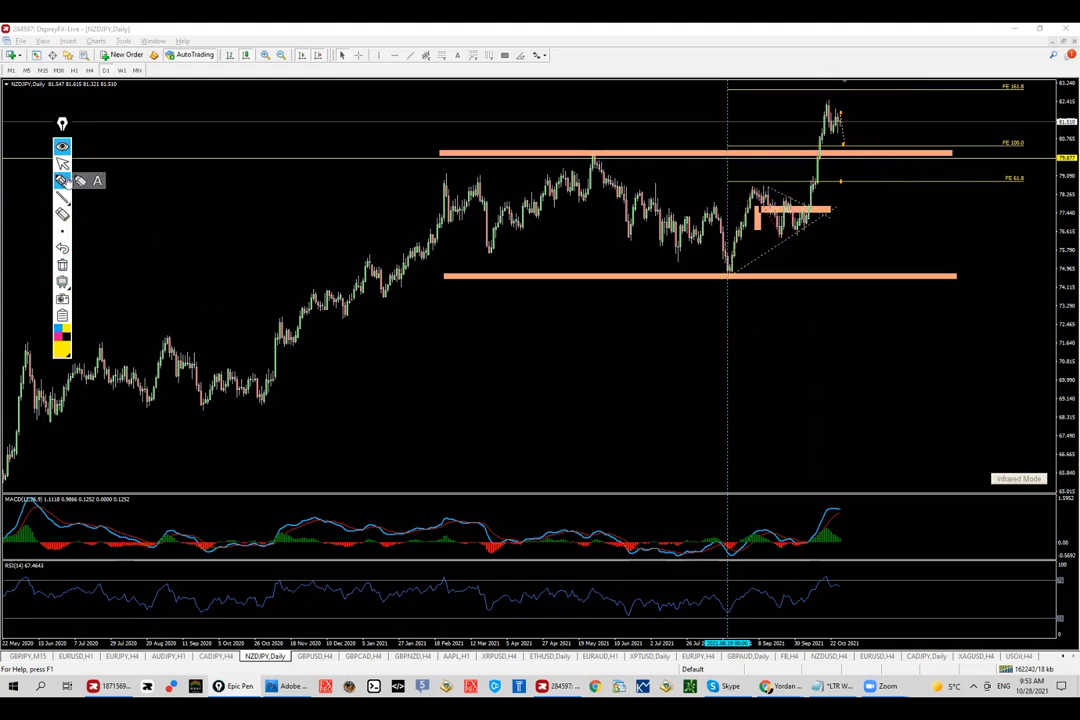
Return Epic Pen to cursor mode and switch the NZDJPY chart to H4.
click(62, 163)
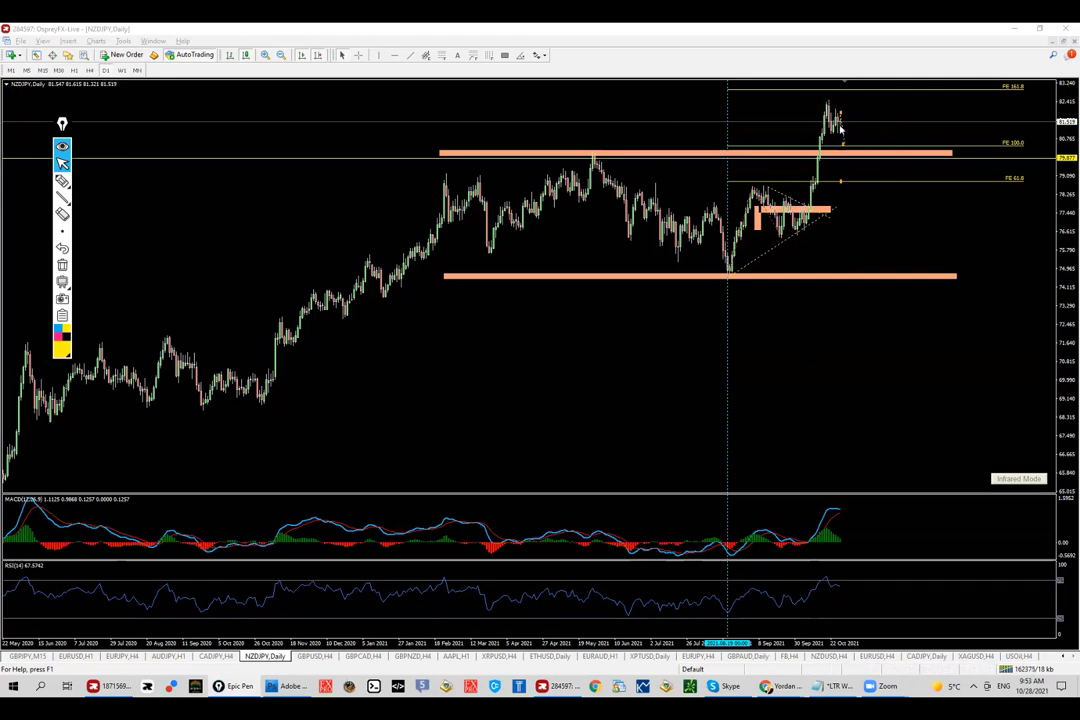
click(89, 70)
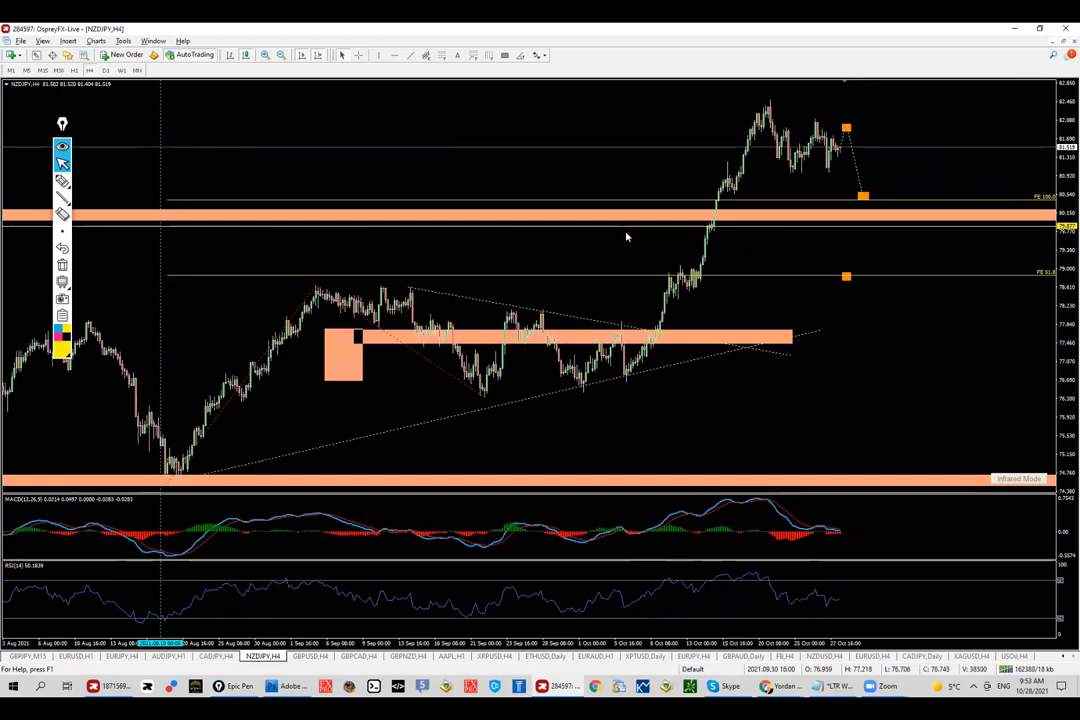
Switch to H1, sketch a few practice strokes with the Epic Pen pen, then clear them.
click(74, 71)
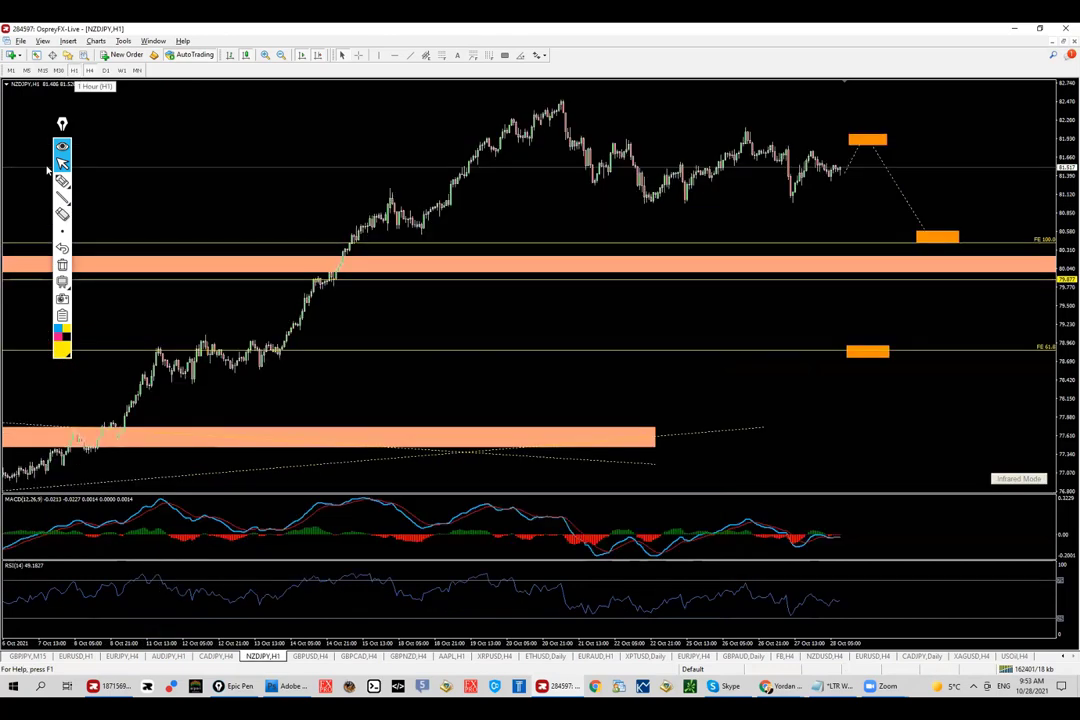
click(62, 180)
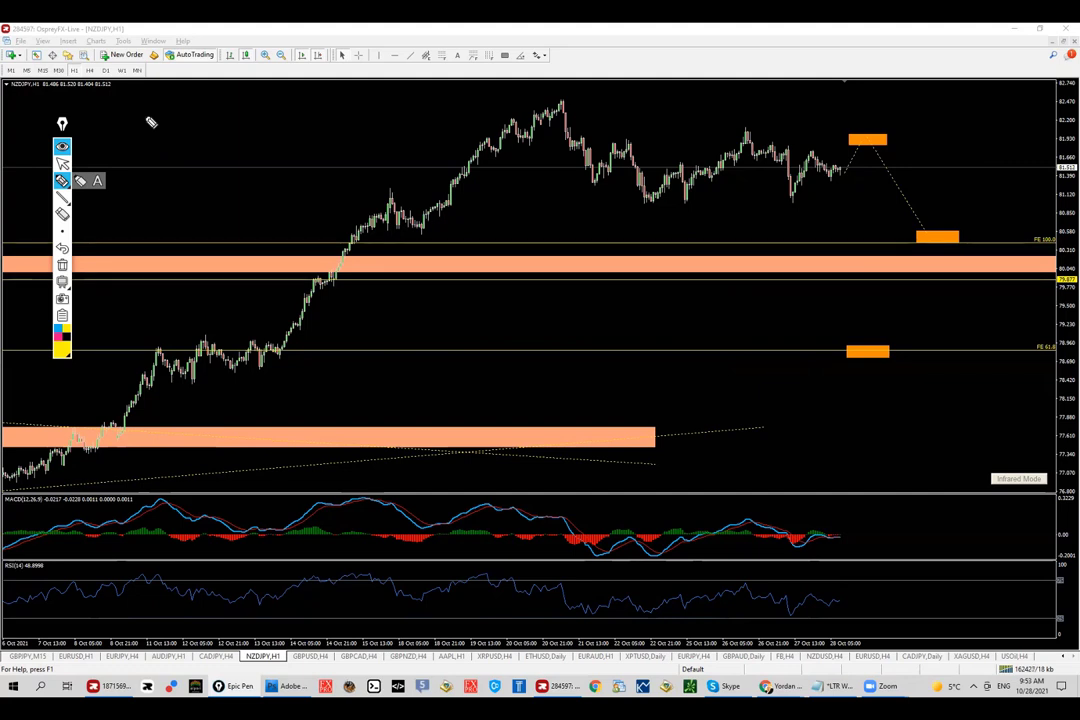
drag(157, 102, 250, 112)
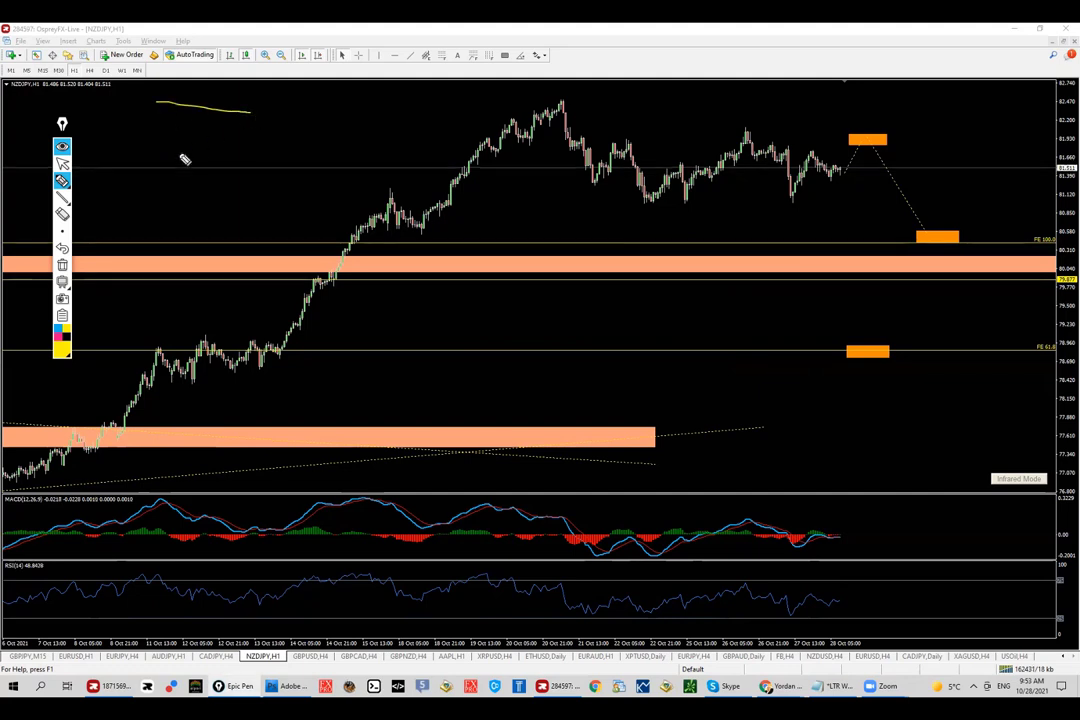
drag(139, 166, 153, 166)
drag(221, 172, 246, 175)
click(62, 264)
Sketch a falling curve, a rising diagonal and sloping strokes in the chart's upper-left area.
drag(137, 103, 220, 121)
drag(155, 176, 207, 144)
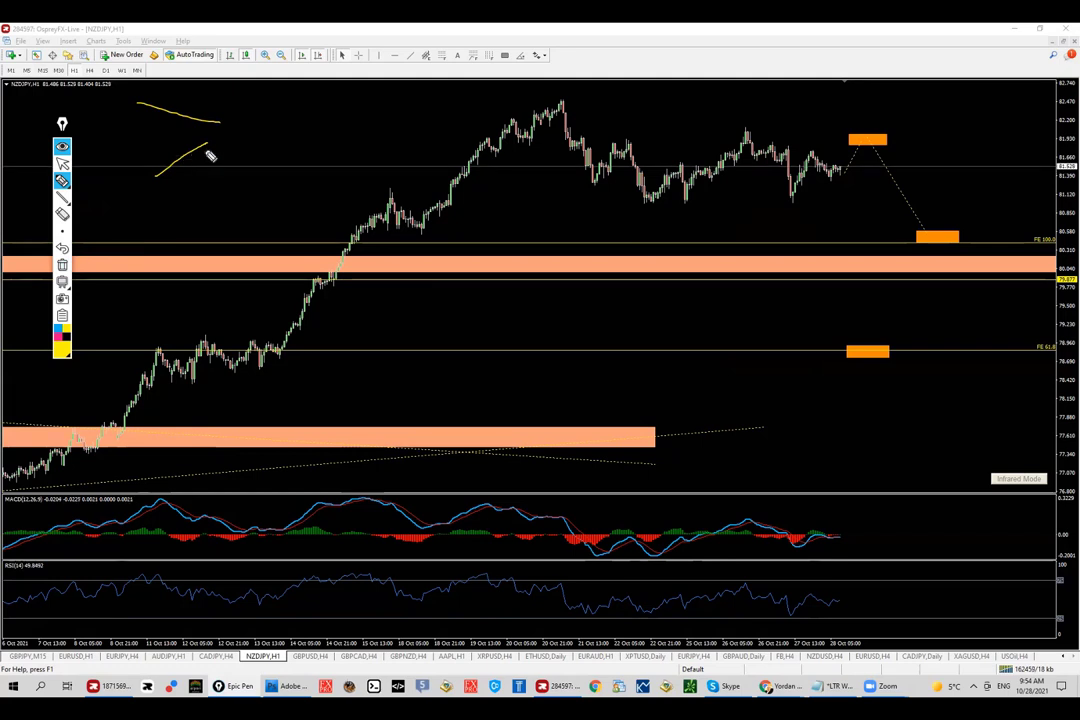
drag(150, 177, 214, 145)
drag(140, 102, 204, 122)
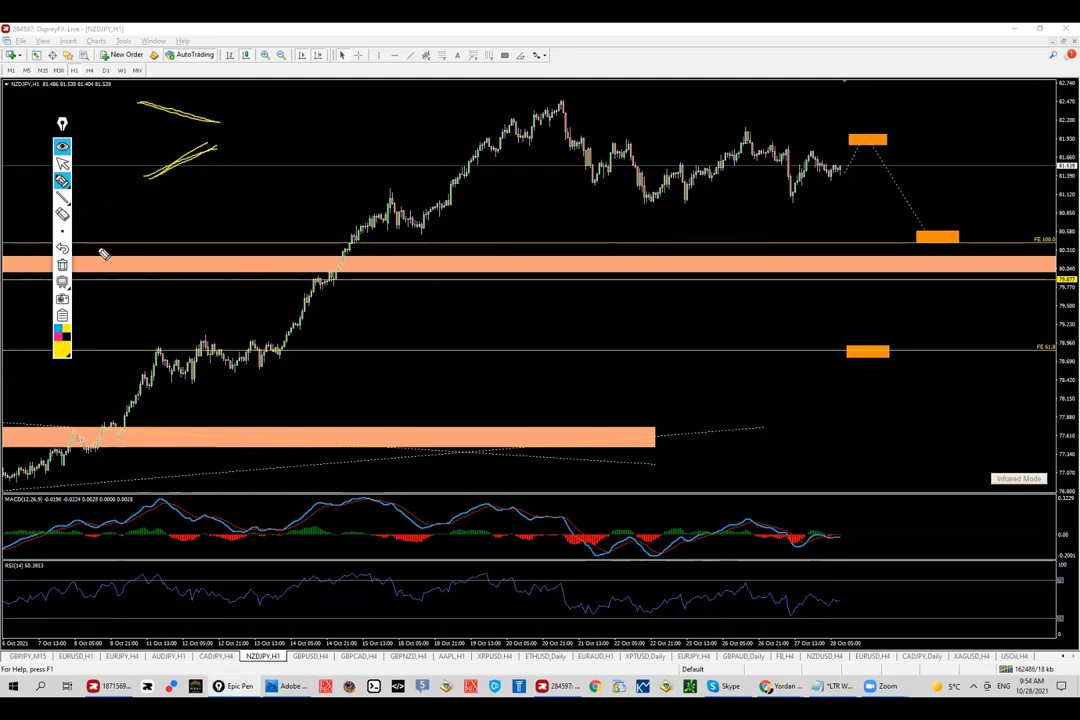
drag(306, 96, 355, 120)
drag(278, 132, 335, 152)
mouse_move(215, 190)
mouse_down()
mouse_move(290, 190)
mouse_move(220, 228)
mouse_up()
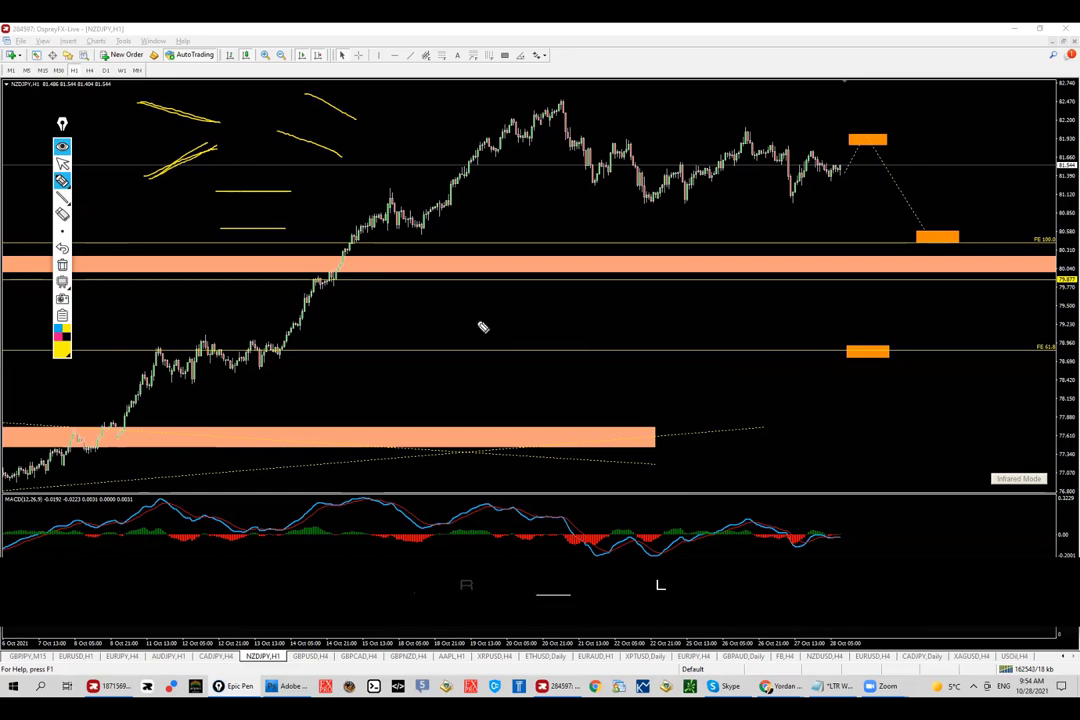
Sketch falling curves, zigzags and support lines tracing the decline from the price peak.
mouse_move(408, 294)
mouse_down()
mouse_move(443, 357)
mouse_move(514, 378)
mouse_move(520, 390)
mouse_up()
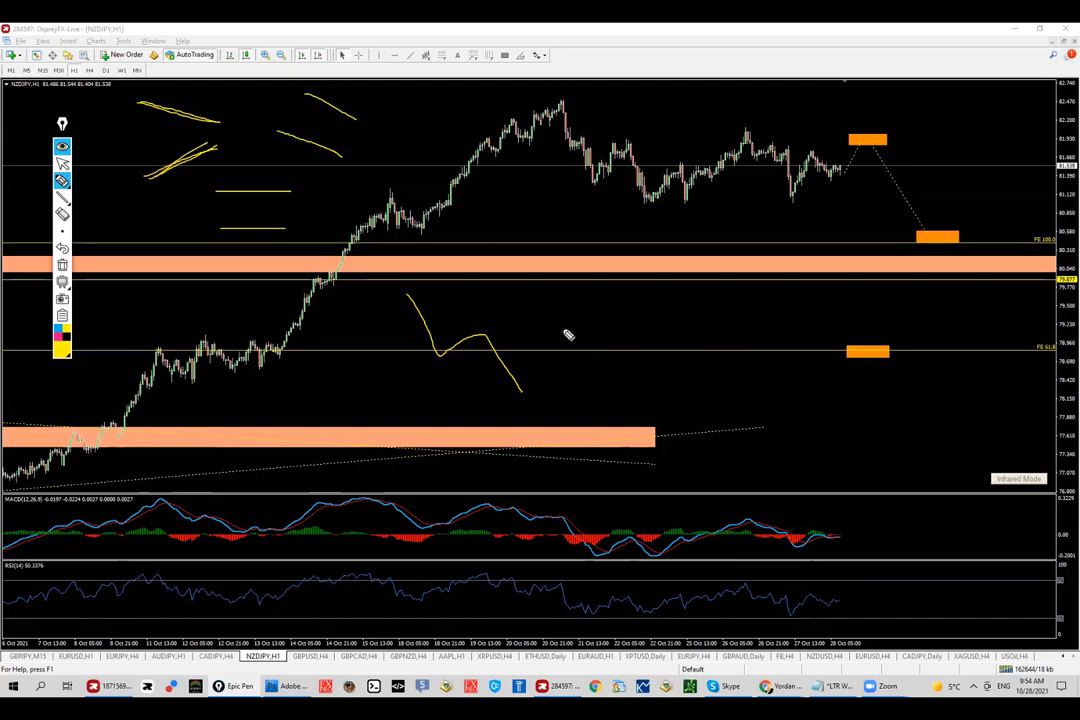
drag(400, 303, 567, 415)
drag(572, 284, 700, 299)
drag(583, 359, 676, 359)
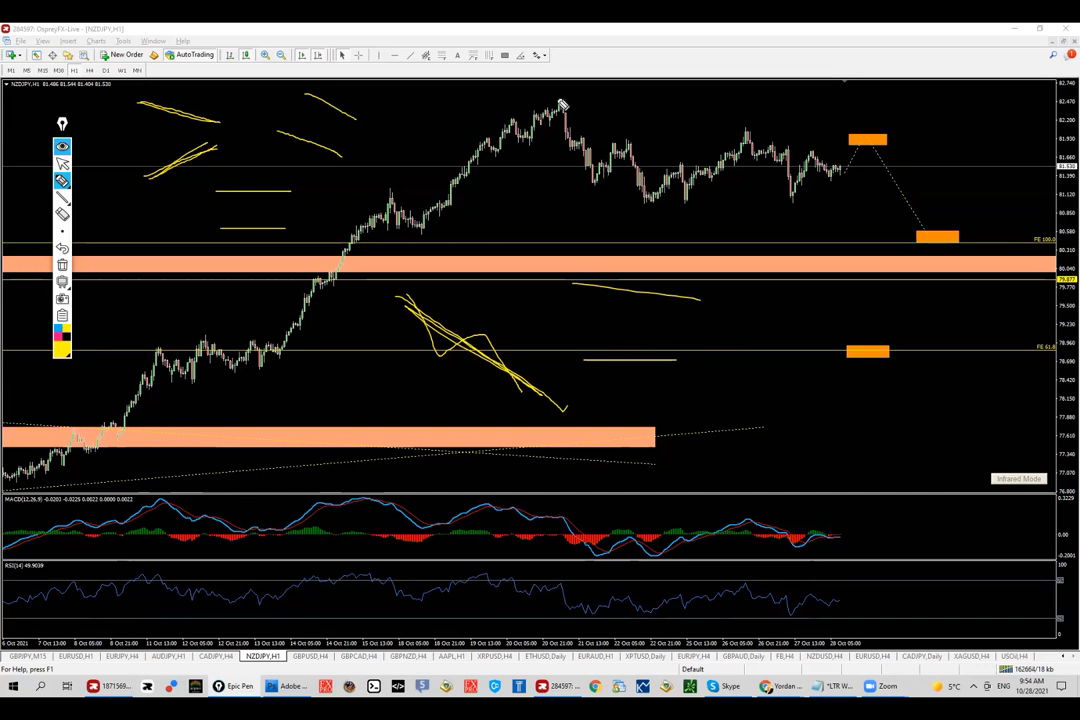
drag(570, 137, 646, 212)
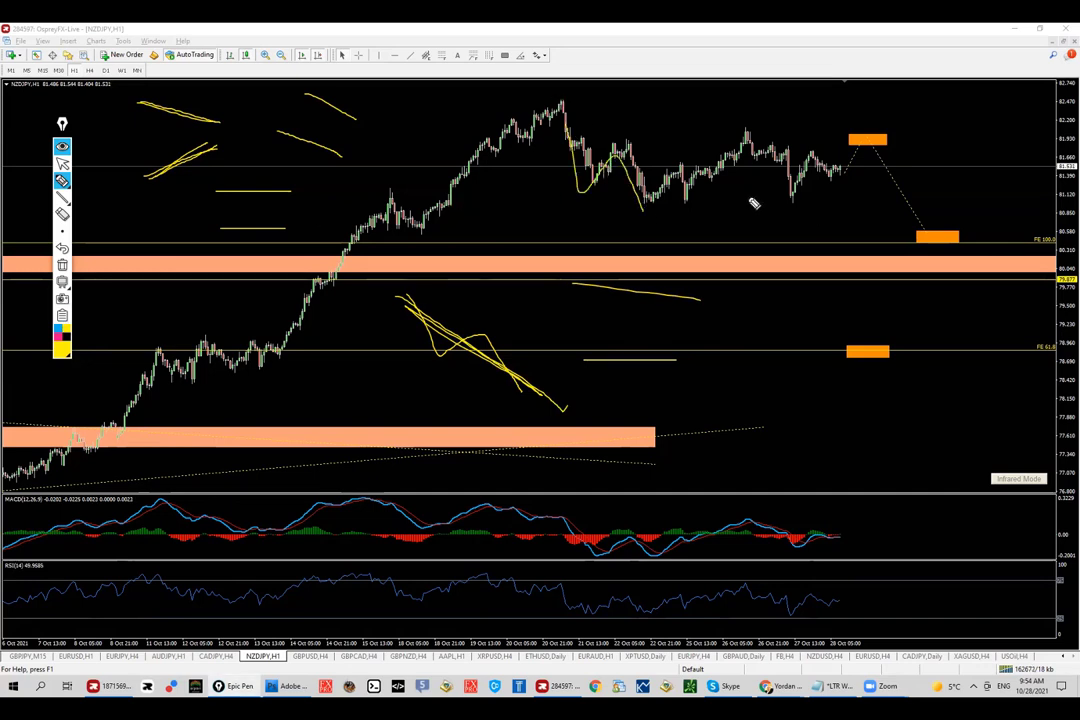
drag(540, 107, 655, 197)
Mark the top and bottom of the recent range, then erase all drawings.
drag(564, 137, 1008, 139)
drag(574, 206, 1036, 192)
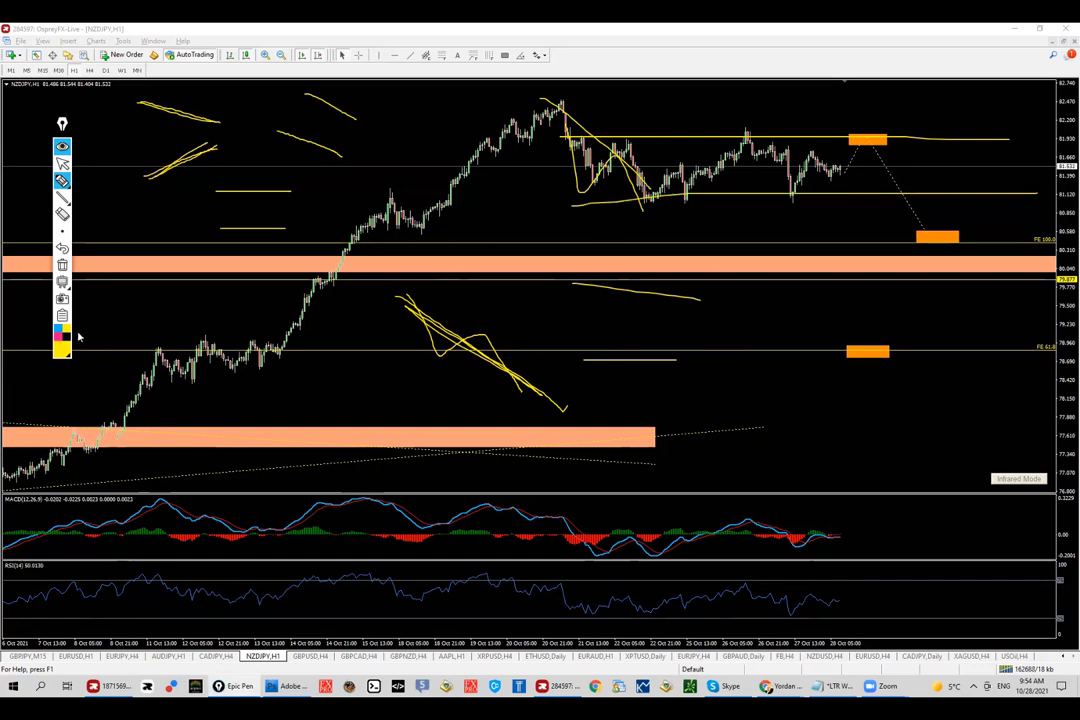
click(62, 264)
Draw lines along the range top and bottom and sketch a path up to the orange box, then down.
drag(575, 137, 803, 137)
drag(905, 137, 975, 137)
drag(607, 200, 990, 200)
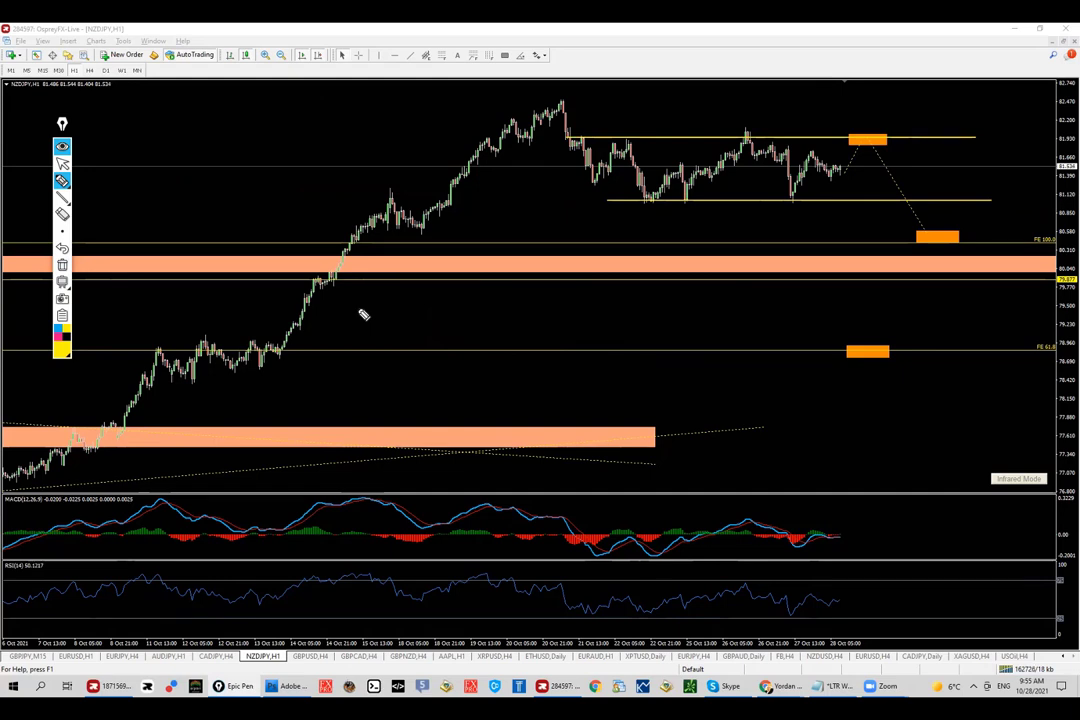
mouse_move(551, 95)
mouse_down()
mouse_move(643, 205)
mouse_move(855, 140)
mouse_move(1032, 273)
mouse_up()
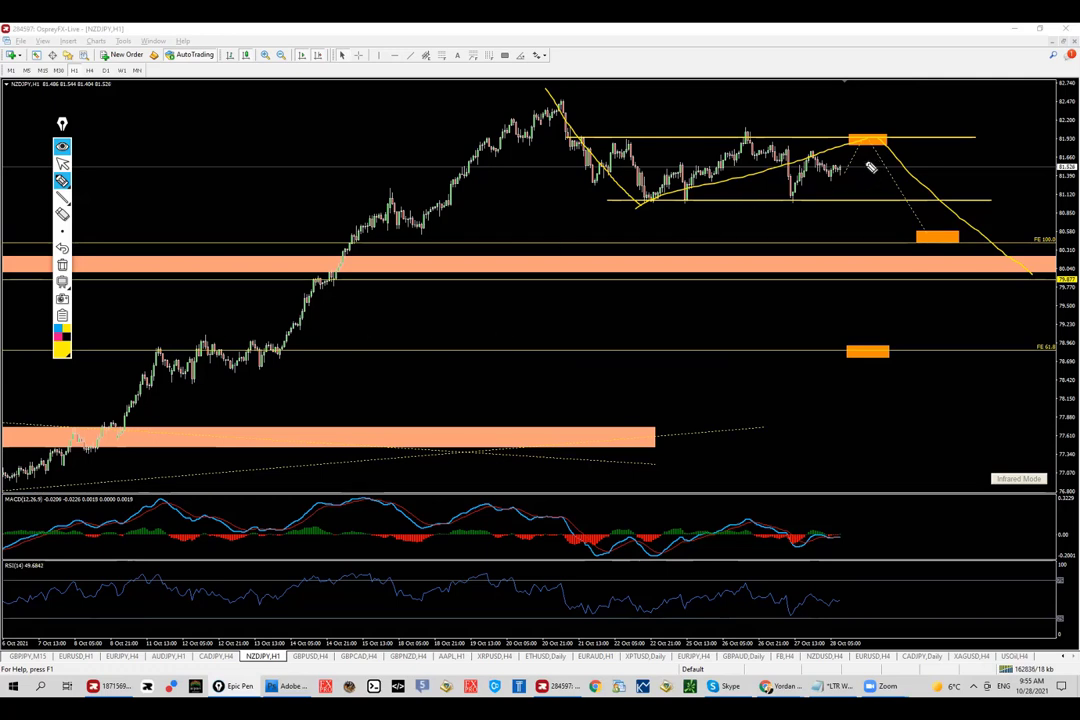
Circle the orange box, show the volume profile, switch to M15, and clear the yellow annotations.
mouse_move(876, 140)
mouse_down()
mouse_move(860, 150)
mouse_move(885, 157)
mouse_up()
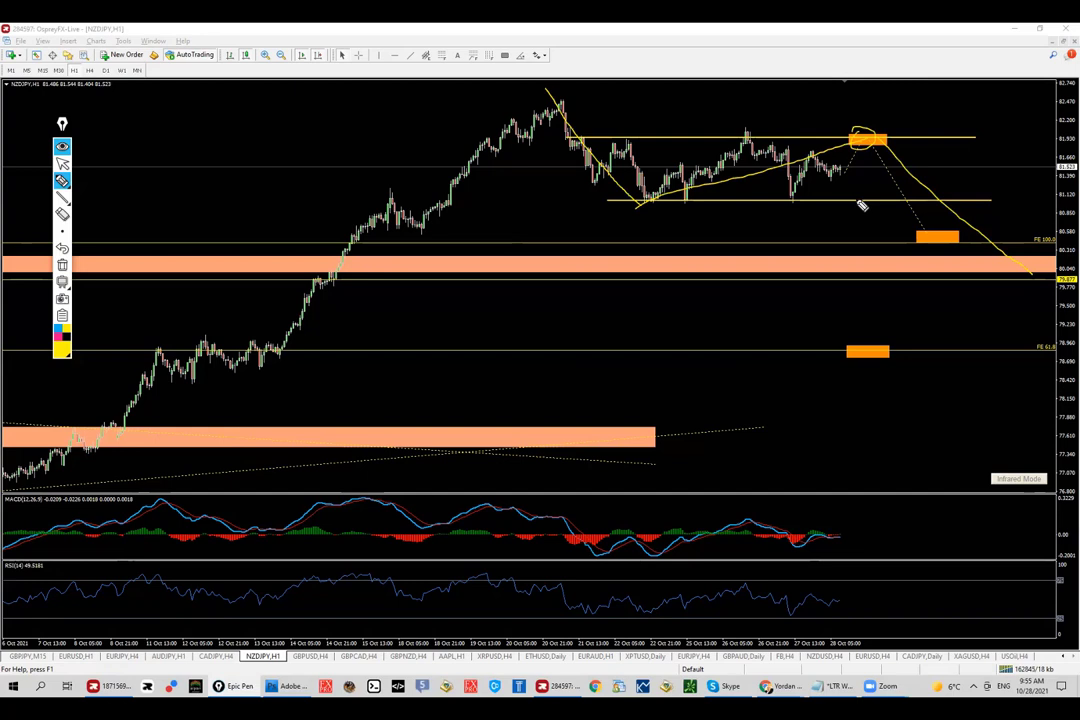
key(ctrl+shift+c)
click(932, 480)
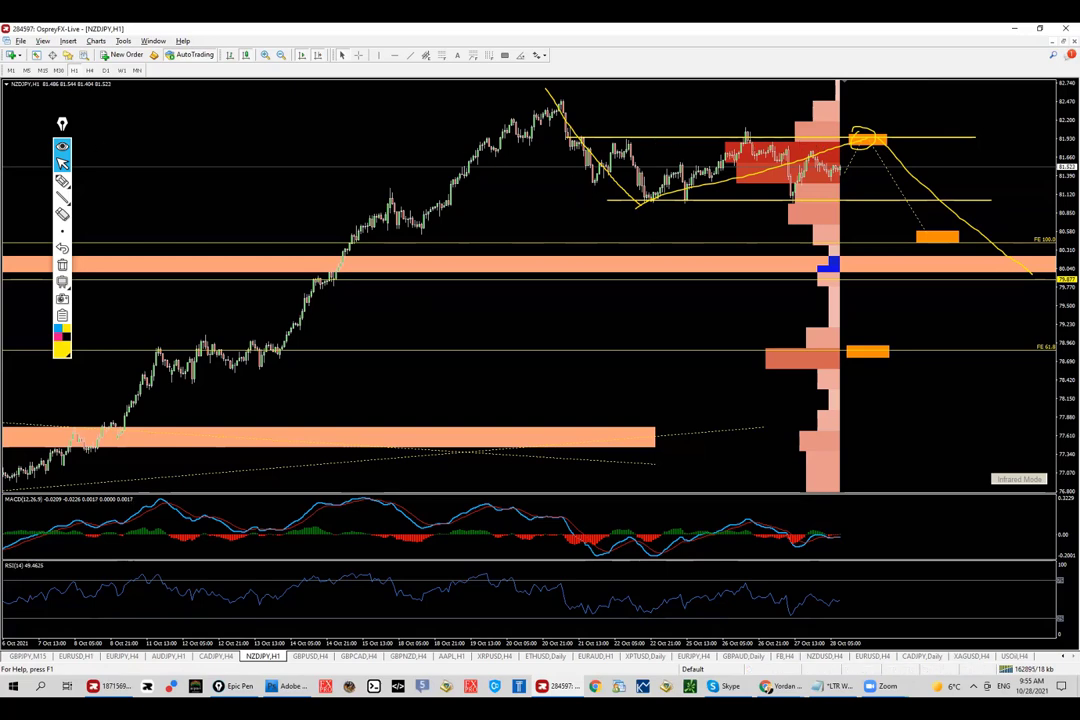
click(43, 72)
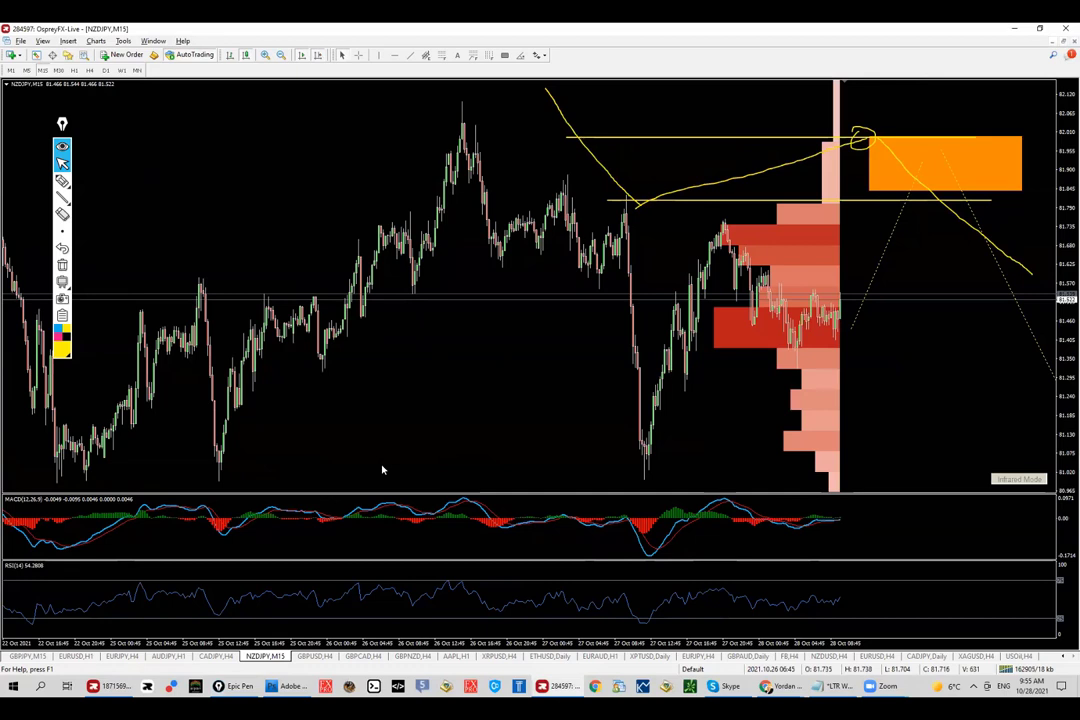
click(62, 264)
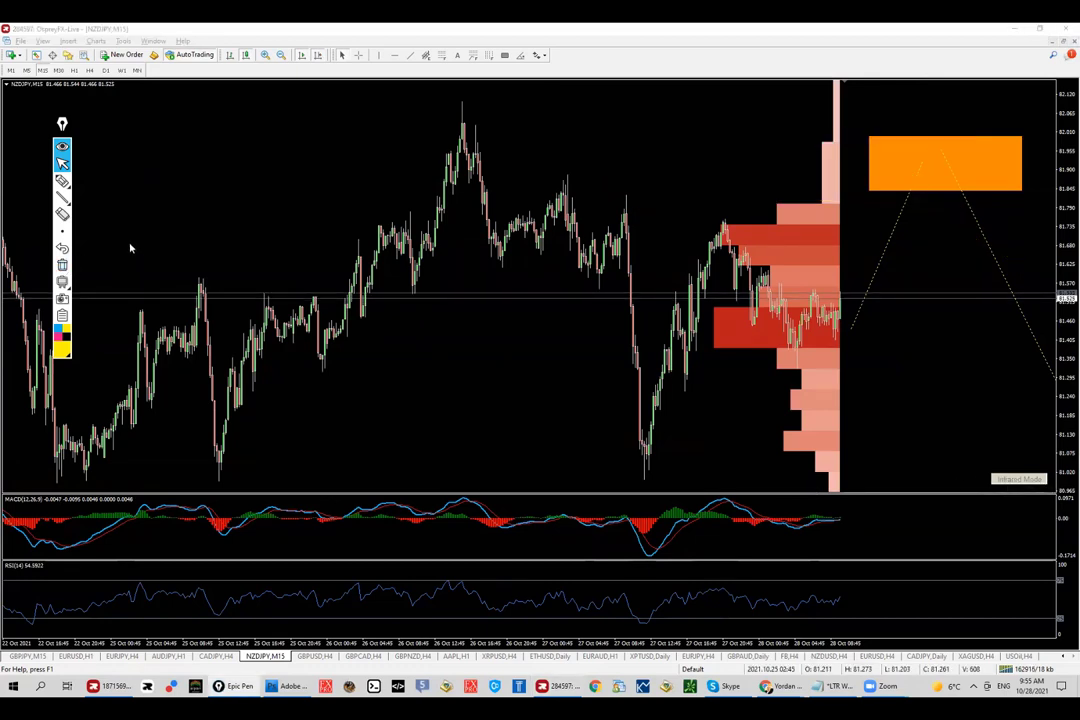
Briefly show and dismiss the crosshair, then return the NZDJPY chart to H1.
middle_click(851, 277)
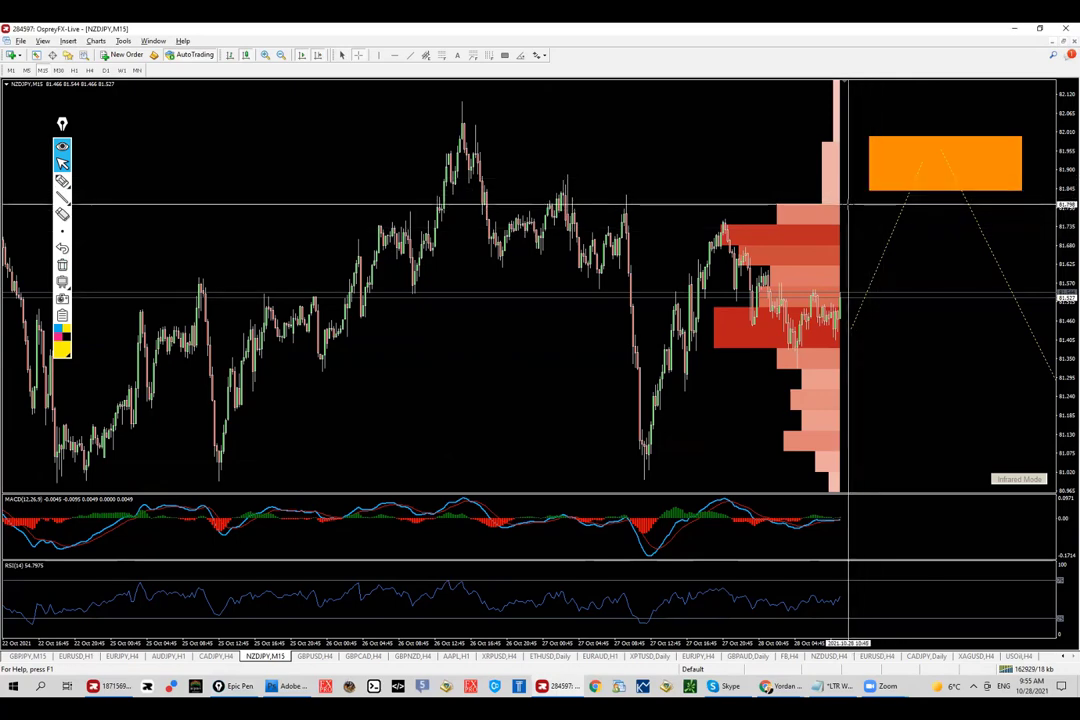
middle_click(99, 153)
click(74, 70)
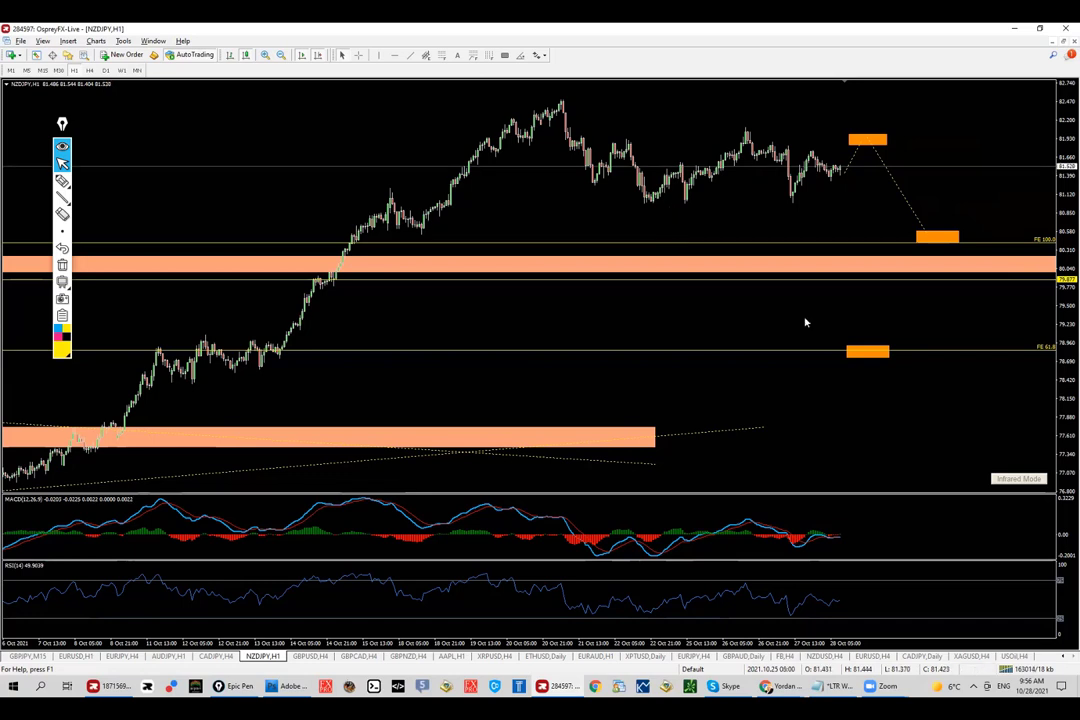
Show the H1 volume profile, mark the red volume zone and a drop from the target box, then clear.
click(1007, 481)
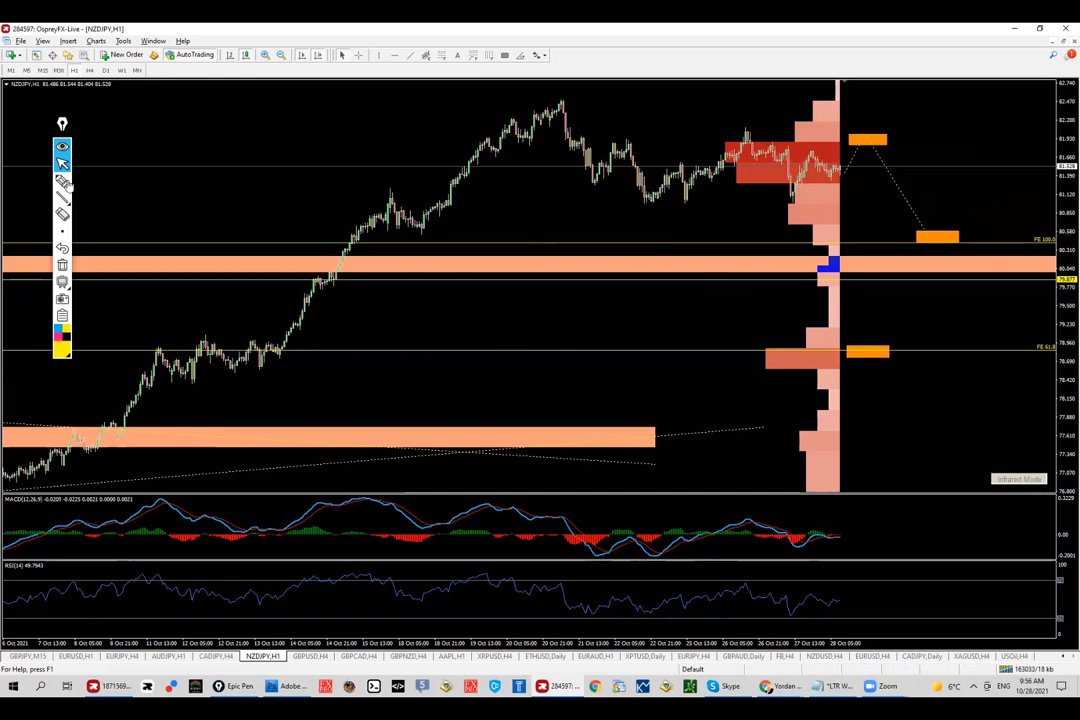
click(62, 180)
mouse_move(838, 143)
mouse_down()
mouse_move(870, 145)
mouse_move(832, 149)
mouse_move(845, 155)
mouse_up()
drag(688, 146, 765, 145)
drag(690, 181, 735, 181)
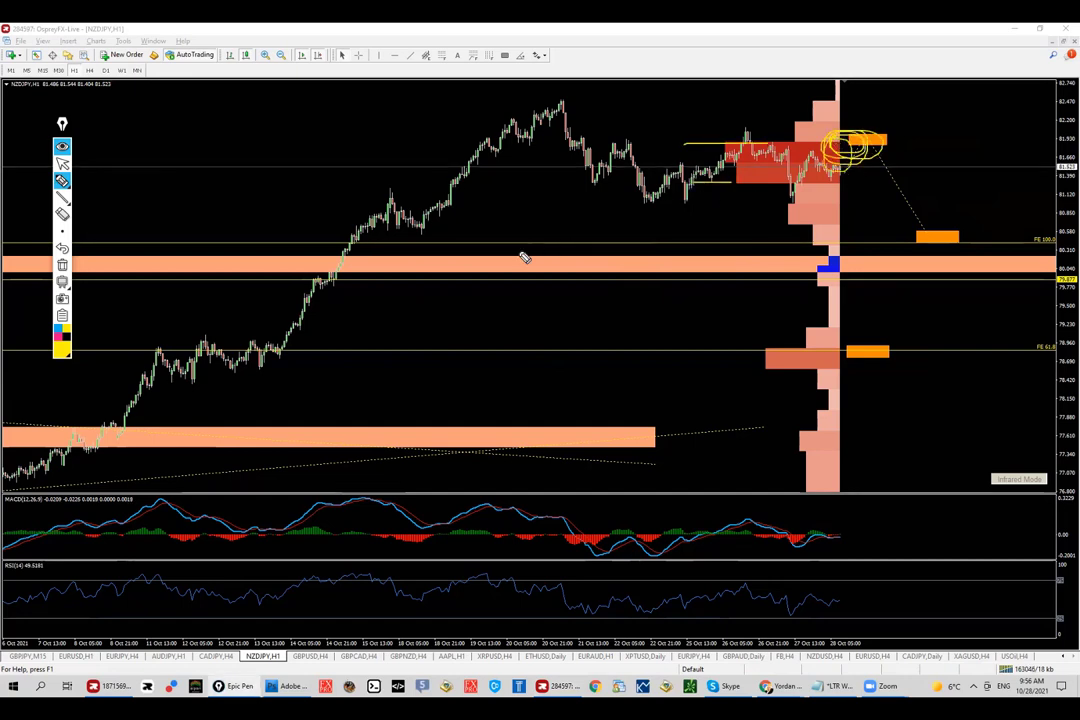
mouse_move(848, 147)
mouse_down()
mouse_move(885, 188)
mouse_move(901, 244)
mouse_up()
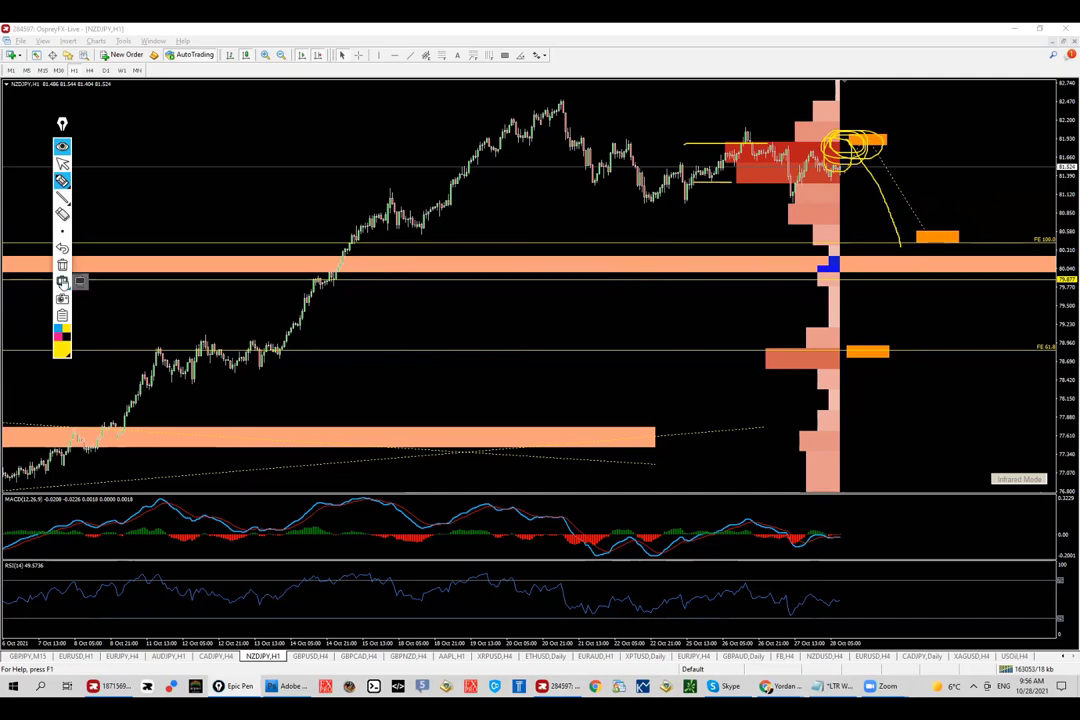
click(62, 264)
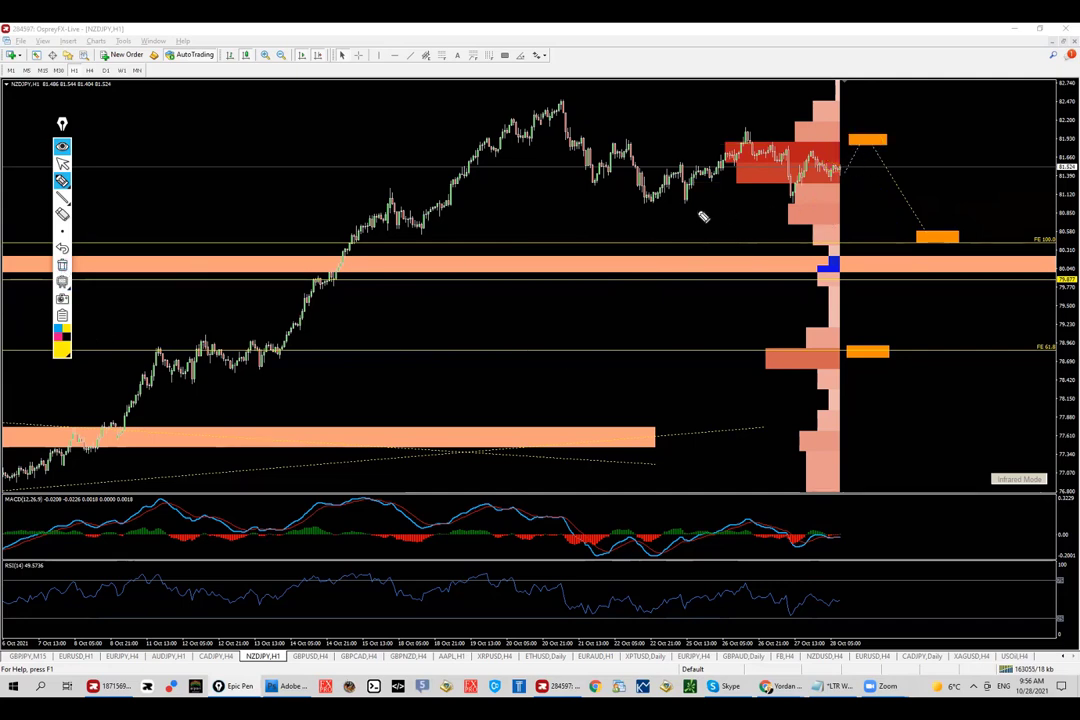
Sketch a level under the lows, the rally leg and the FE 61.8 level, clear them, then switch to Daily.
drag(618, 204, 1023, 204)
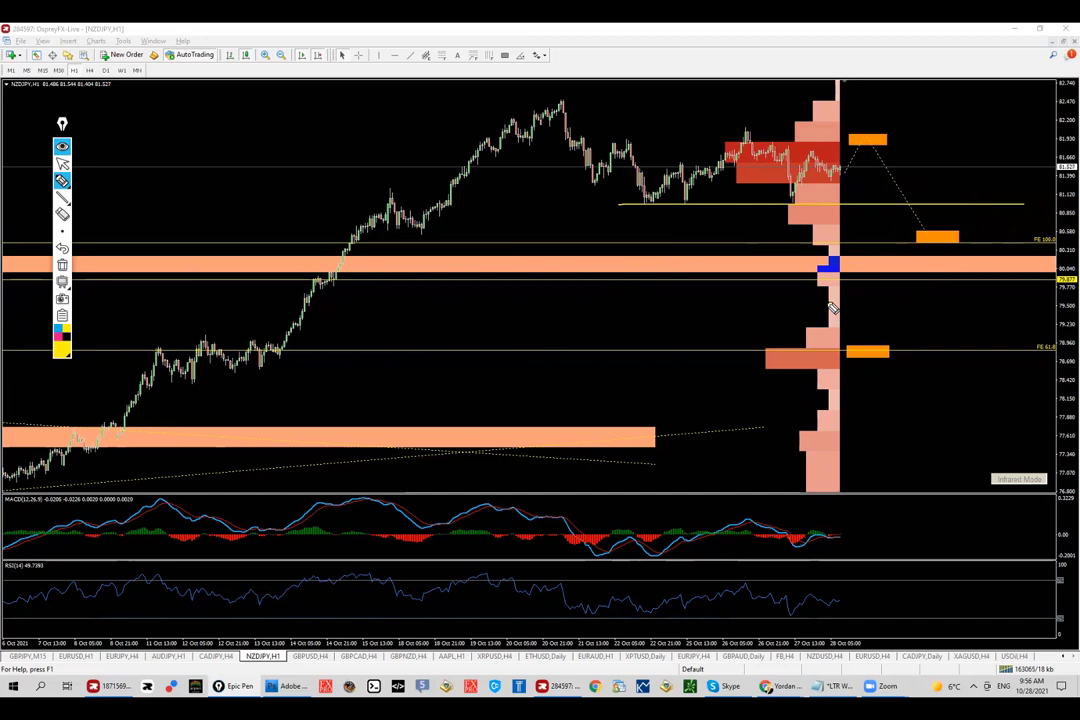
mouse_move(810, 236)
mouse_down()
mouse_move(793, 289)
mouse_move(800, 322)
mouse_move(820, 234)
mouse_up()
mouse_move(272, 355)
mouse_down()
mouse_move(370, 188)
mouse_move(289, 357)
mouse_move(355, 210)
mouse_move(302, 288)
mouse_up()
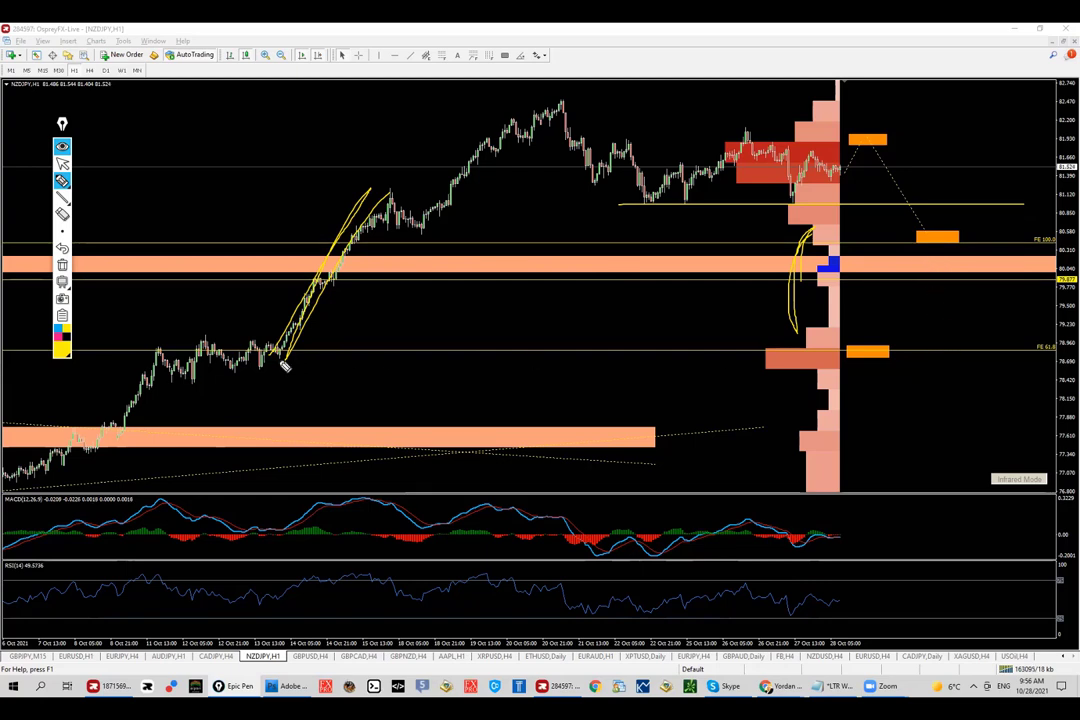
mouse_move(249, 341)
mouse_down()
mouse_move(284, 366)
mouse_move(238, 339)
mouse_up()
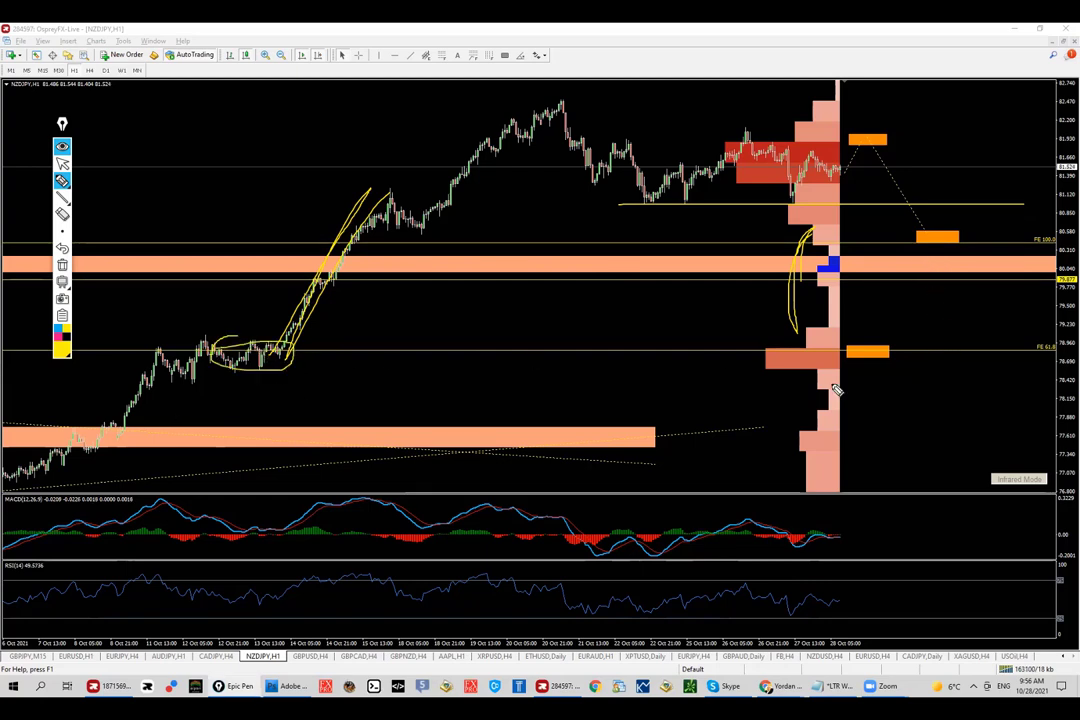
drag(1003, 344, 1042, 344)
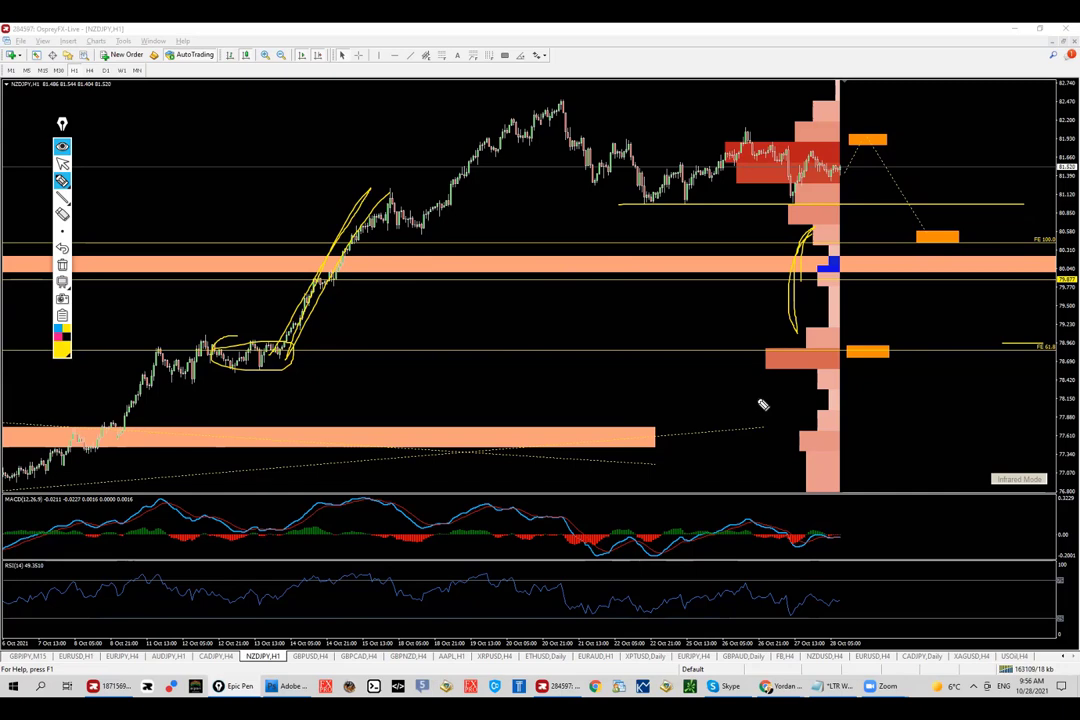
key(ctrl+shift+c)
click(60, 162)
click(106, 70)
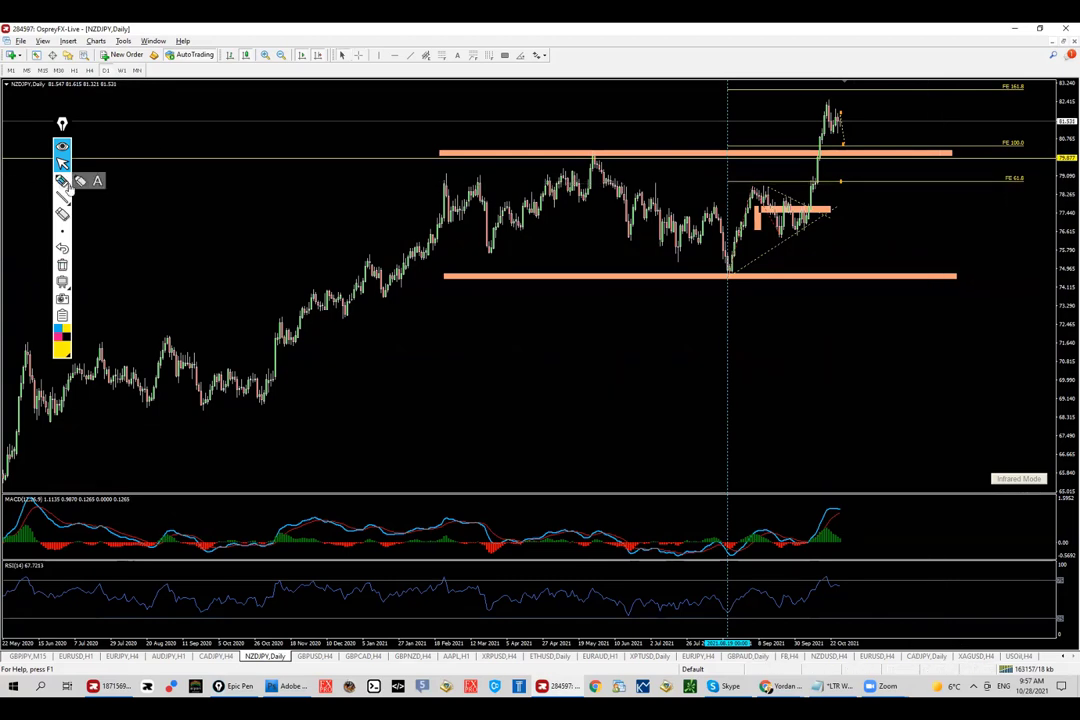
click(80, 181)
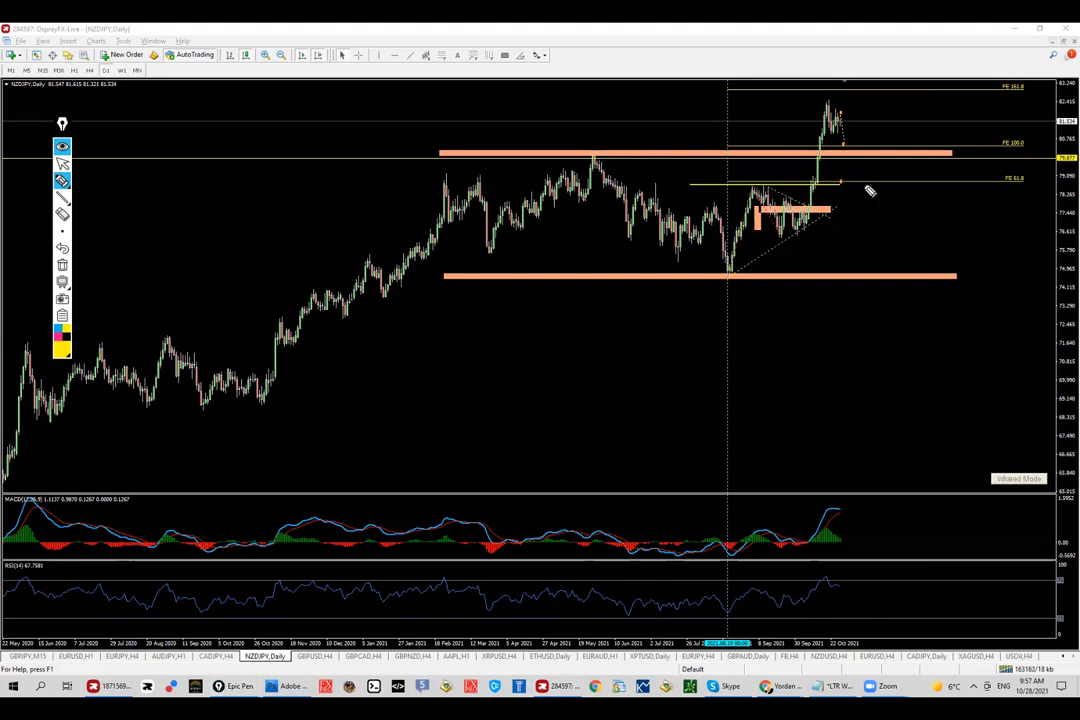
drag(827, 100, 877, 184)
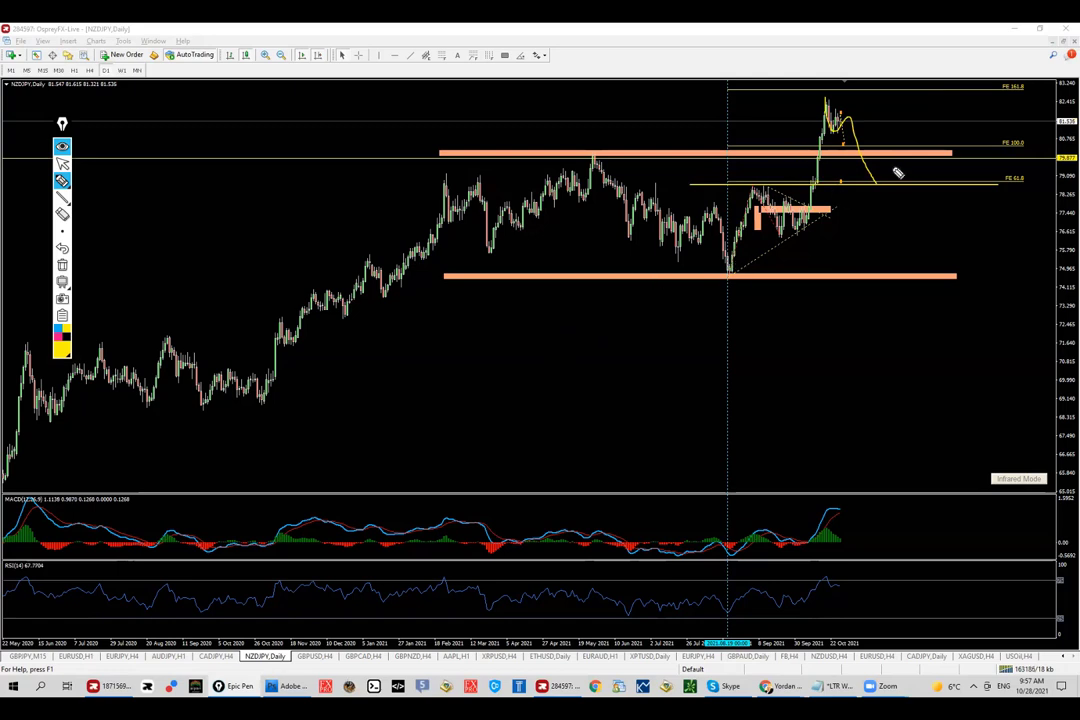
mouse_move(589, 149)
mouse_down()
mouse_move(578, 162)
mouse_move(588, 145)
mouse_up()
drag(763, 183, 765, 188)
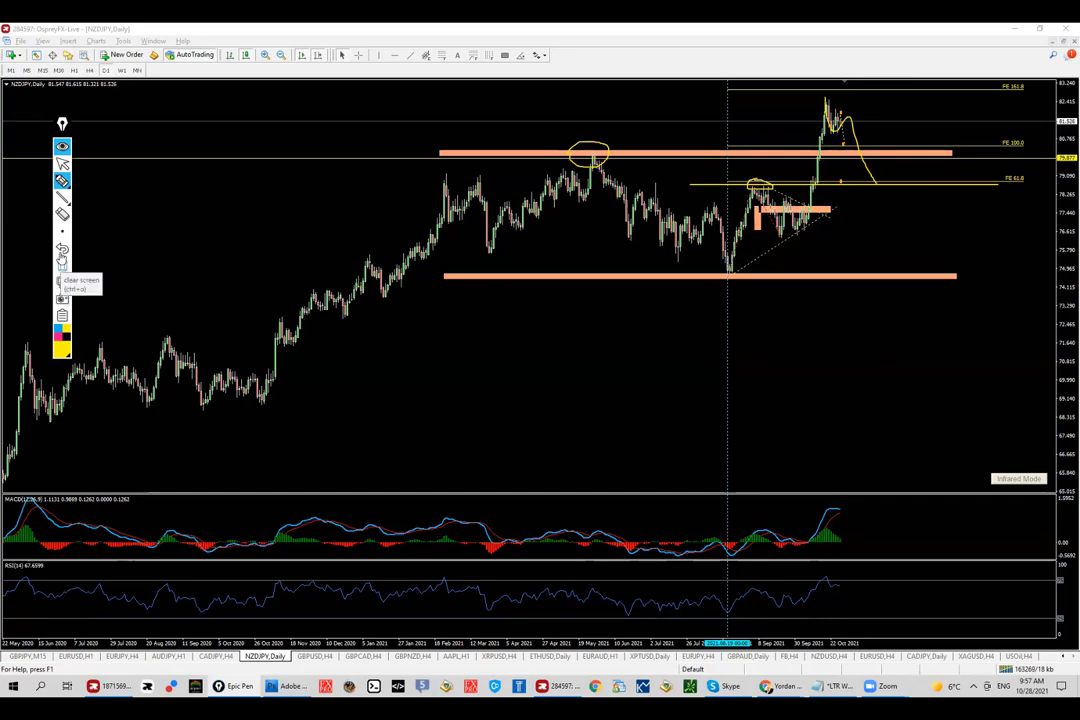
click(62, 264)
click(62, 163)
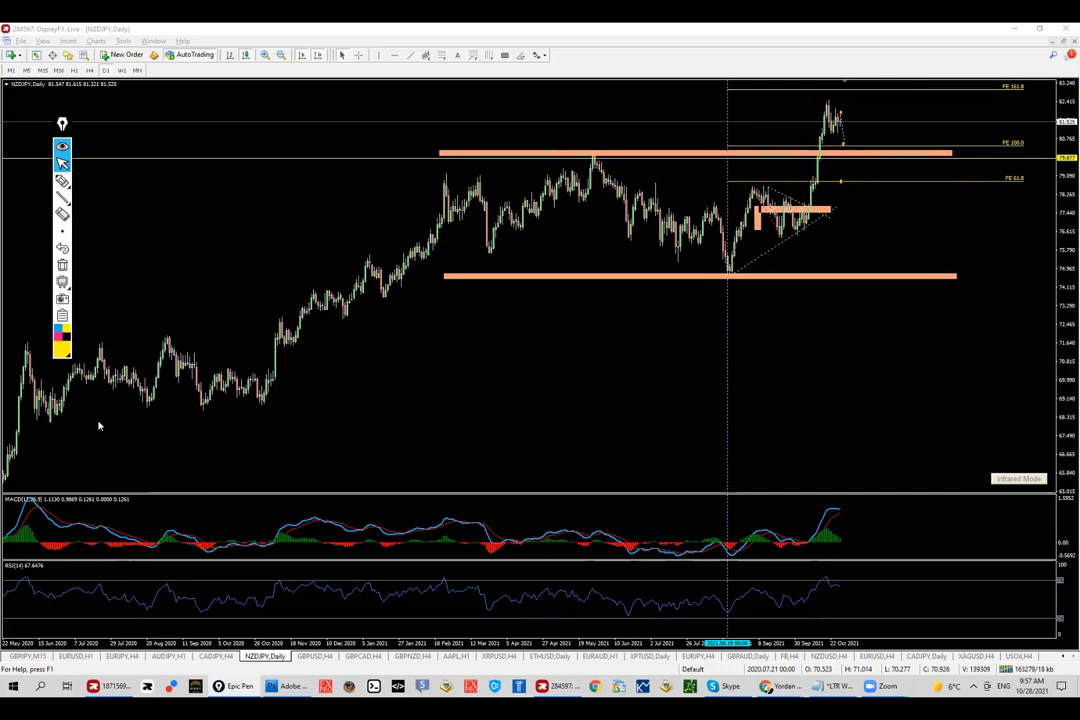
Measure the drop with the crosshair down to about 79.01, then switch to H4.
middle_click(846, 117)
drag(846, 117, 854, 157)
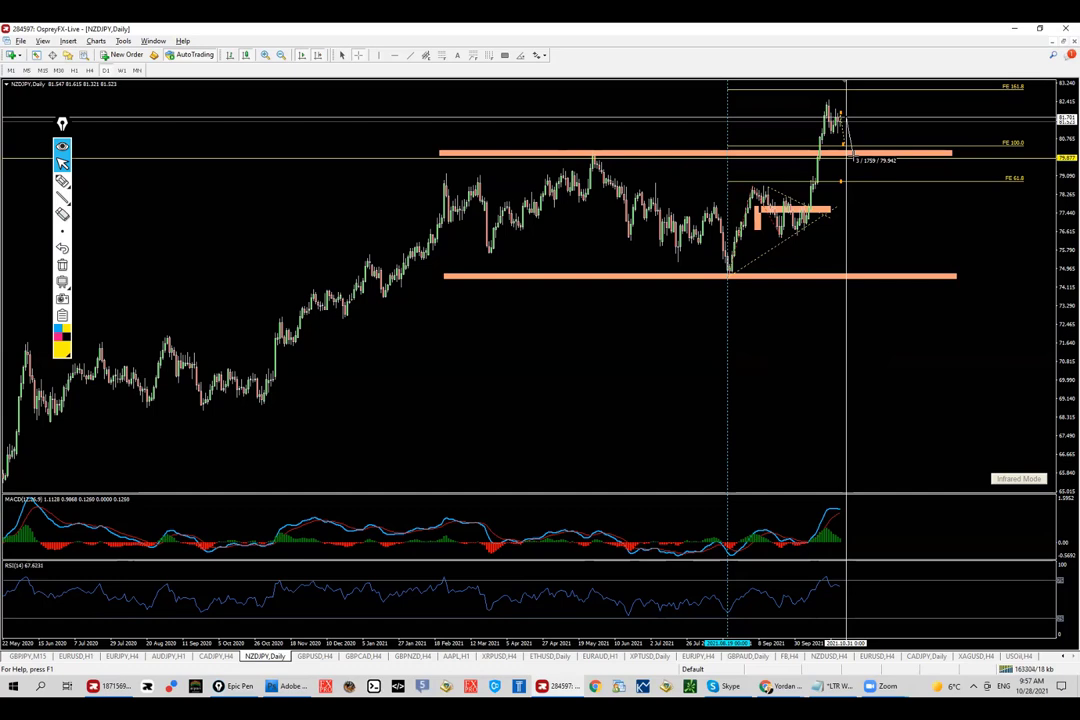
drag(854, 157, 846, 180)
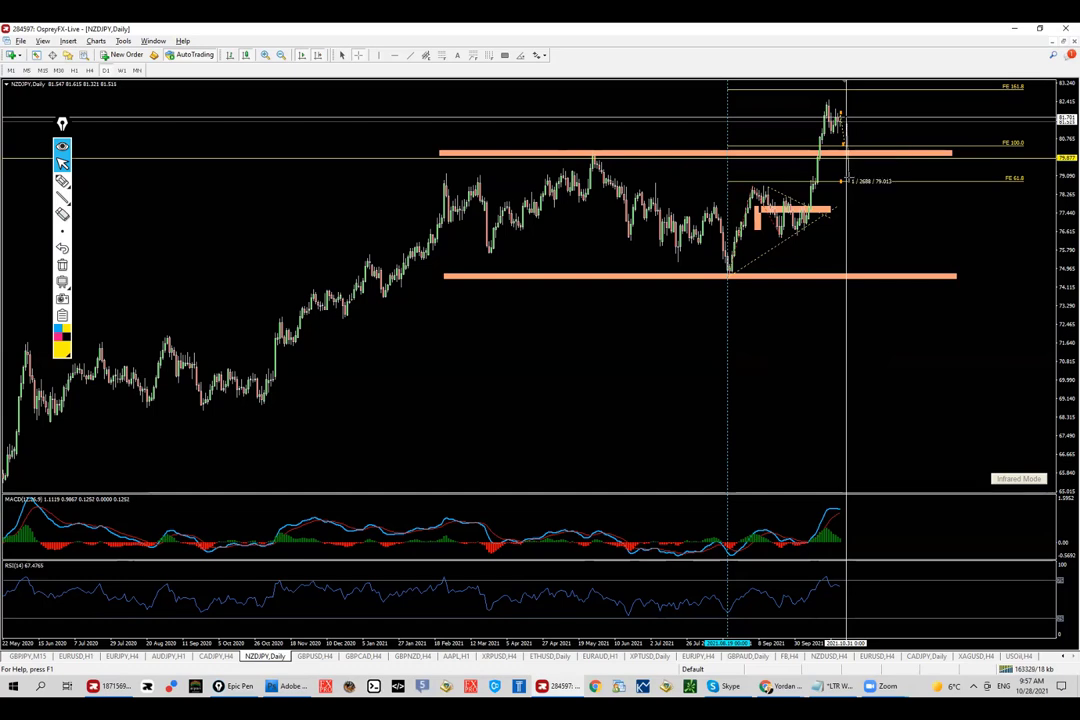
drag(846, 180, 846, 179)
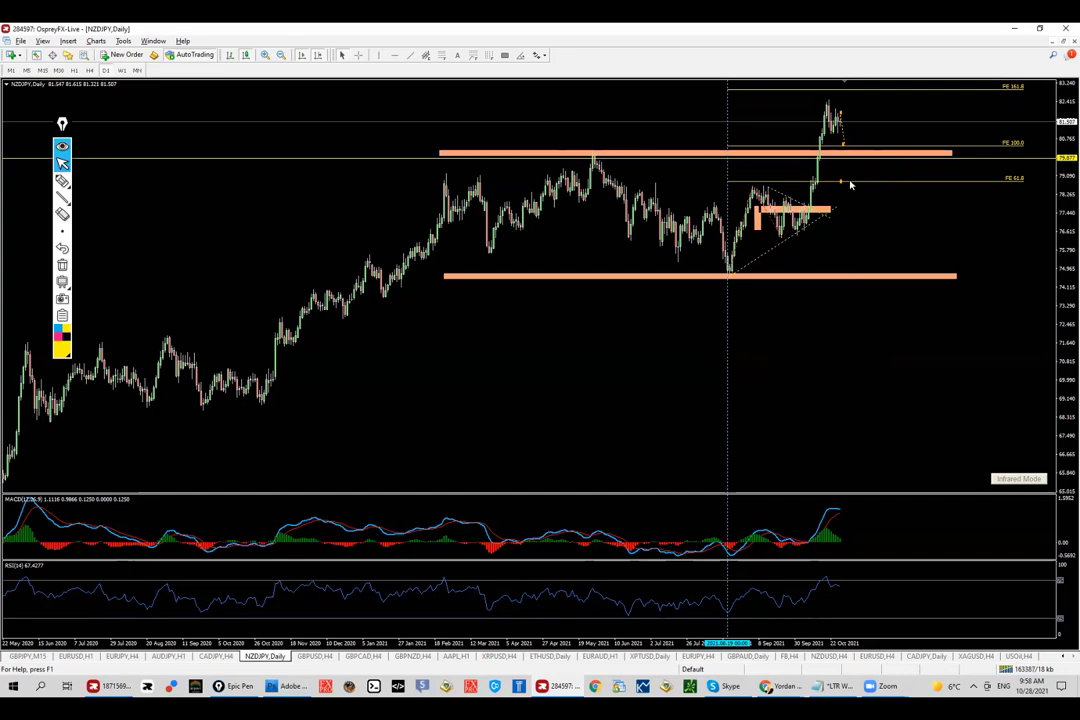
click(90, 70)
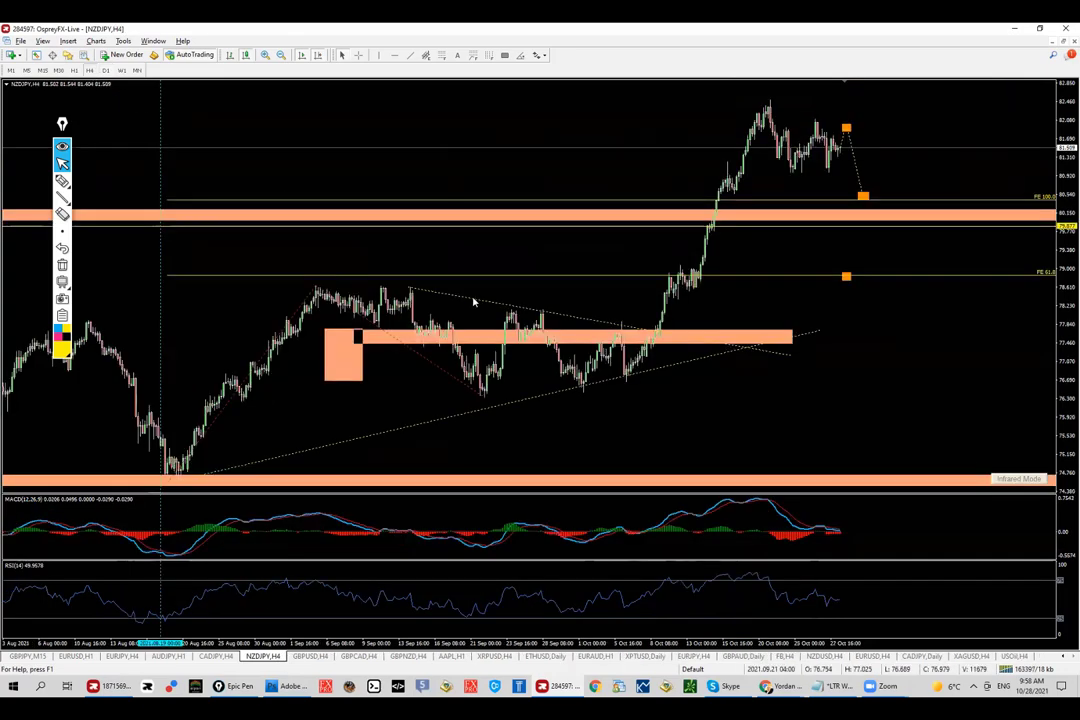
Mark the range top and bottom and the upper orange box, and sketch a drop to the orange band.
click(62, 180)
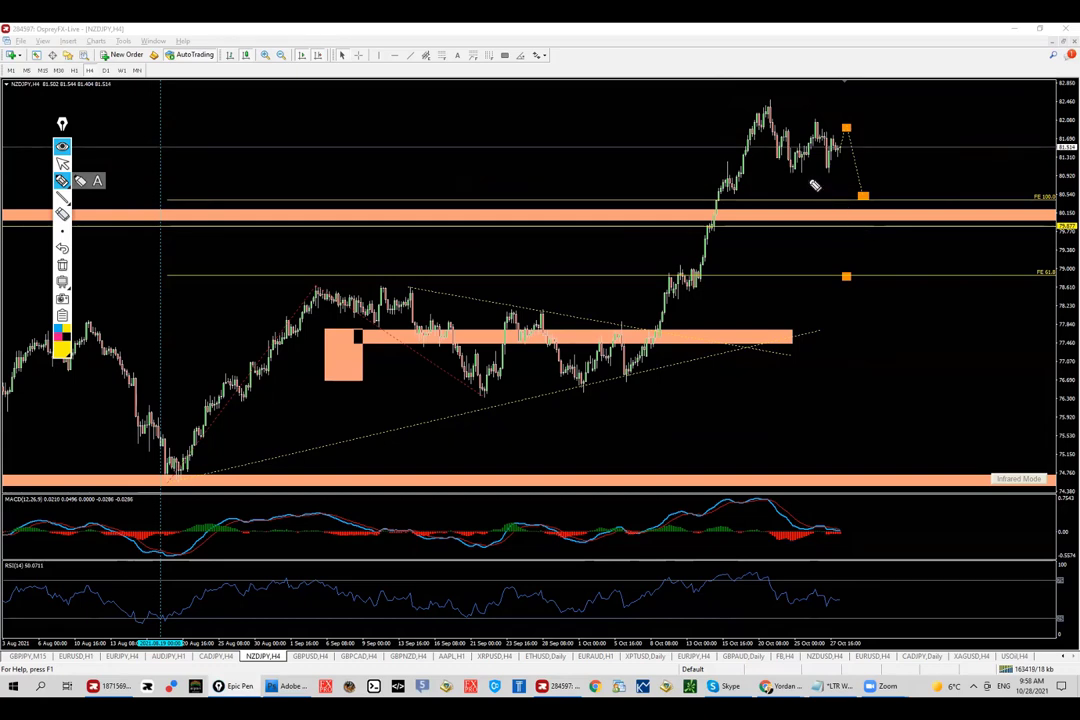
drag(778, 172, 962, 170)
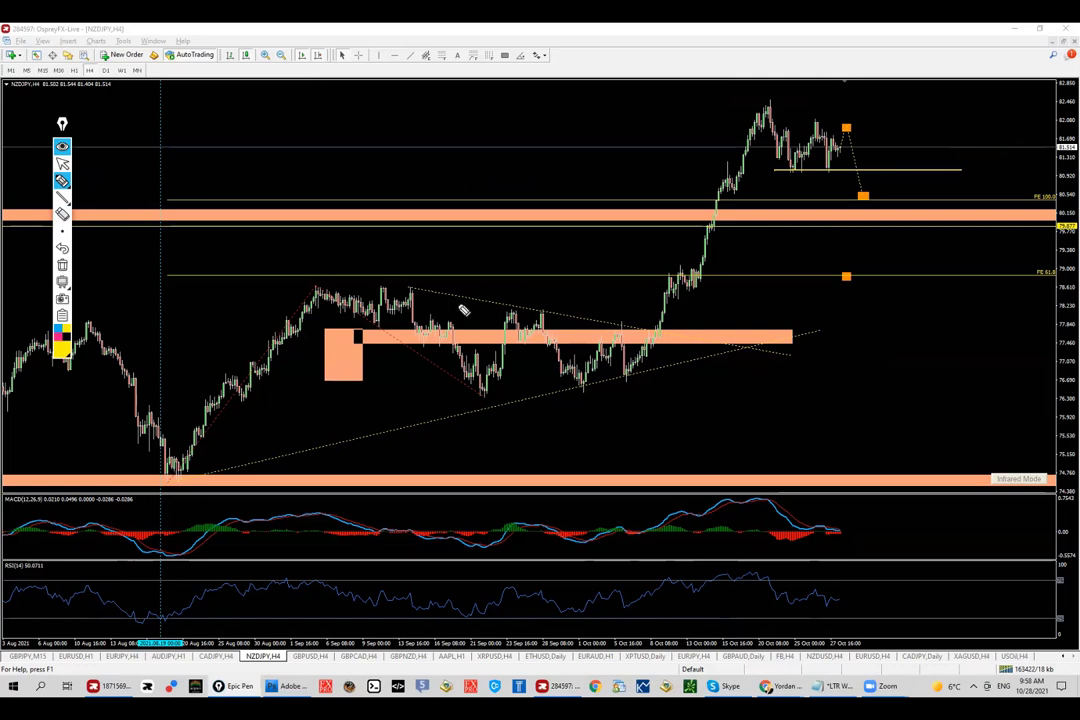
drag(768, 127, 1000, 127)
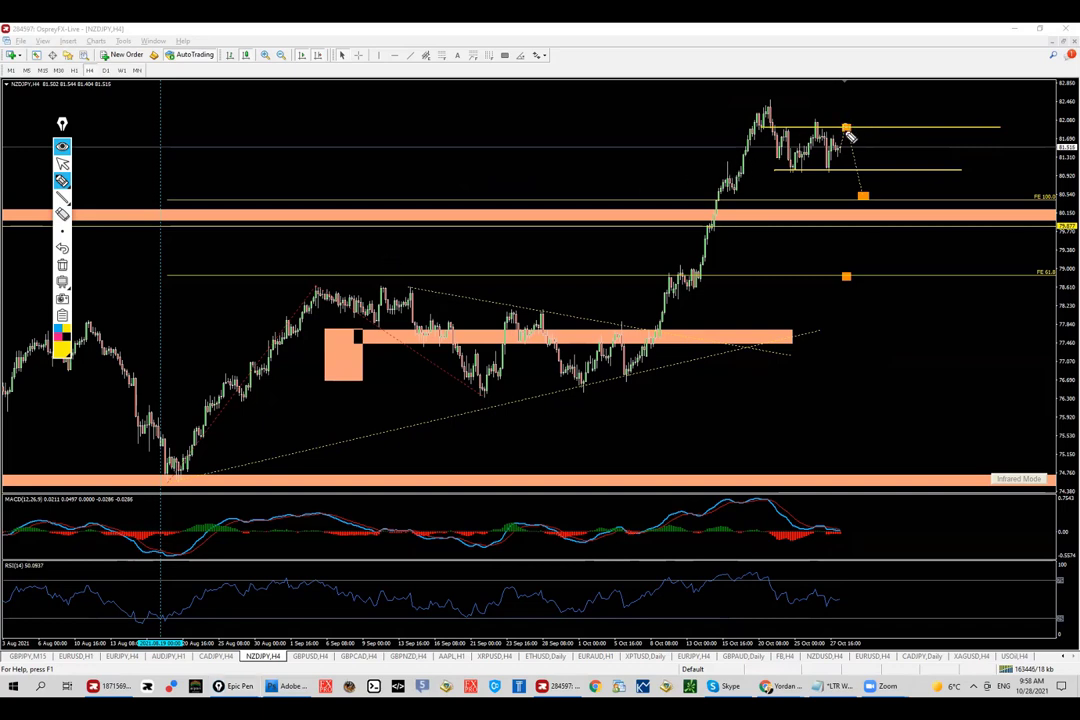
mouse_move(799, 120)
mouse_down()
mouse_move(886, 120)
mouse_move(866, 125)
mouse_move(884, 124)
mouse_move(883, 174)
mouse_up()
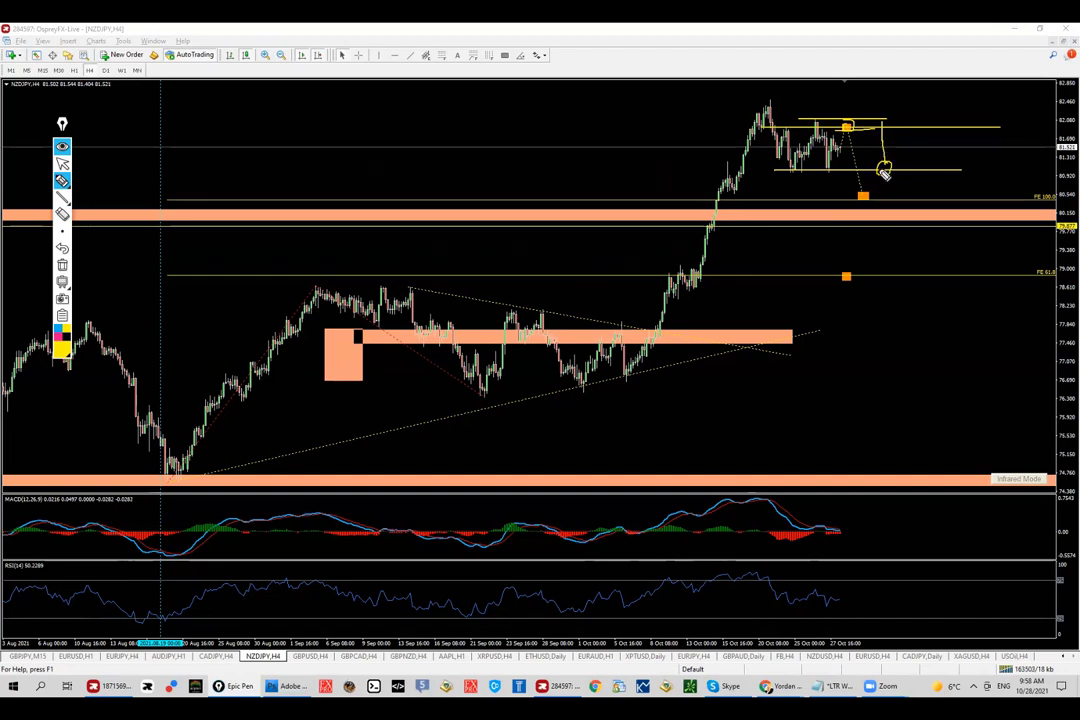
mouse_move(915, 115)
mouse_down()
mouse_move(945, 140)
mouse_move(979, 226)
mouse_up()
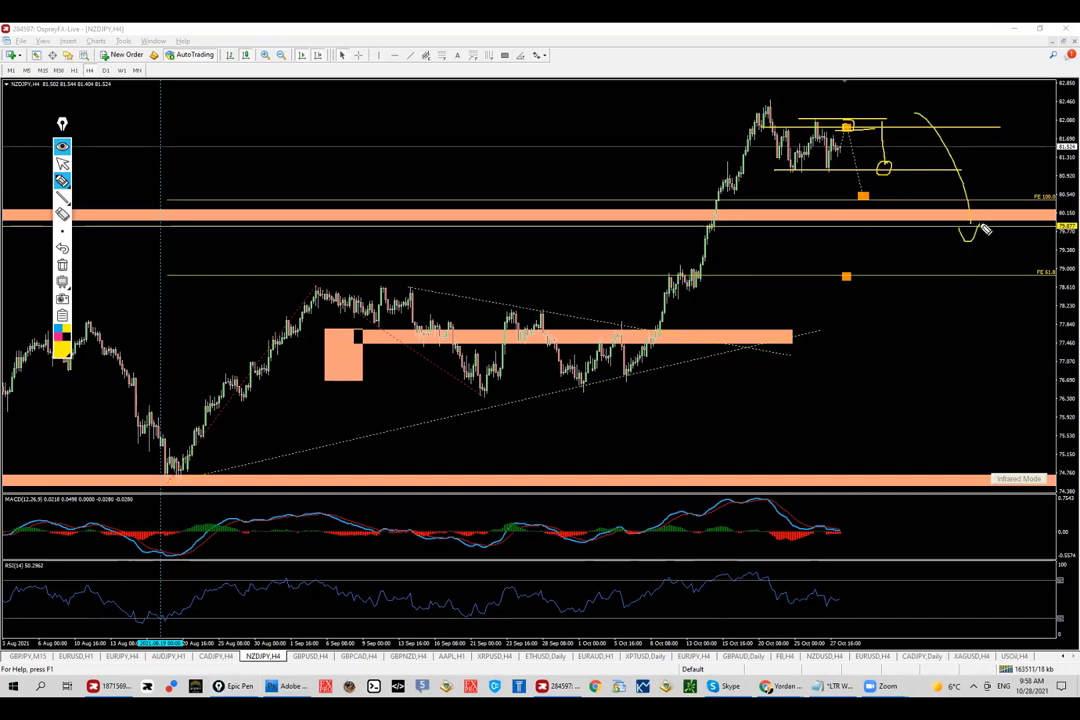
Sketch choppy action and a drop, circle the lower target box, and highlight the orange support band.
mouse_move(887, 169)
mouse_down()
mouse_move(911, 143)
mouse_move(906, 132)
mouse_up()
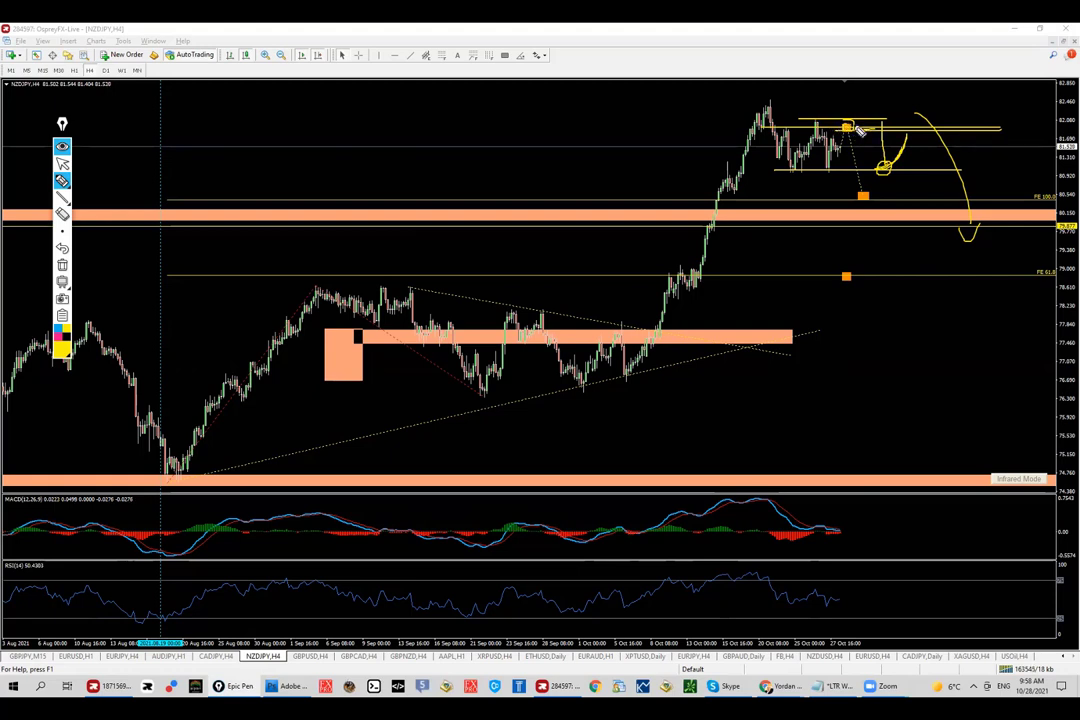
mouse_move(885, 185)
mouse_down()
mouse_move(892, 164)
mouse_move(928, 157)
mouse_move(959, 217)
mouse_move(957, 250)
mouse_up()
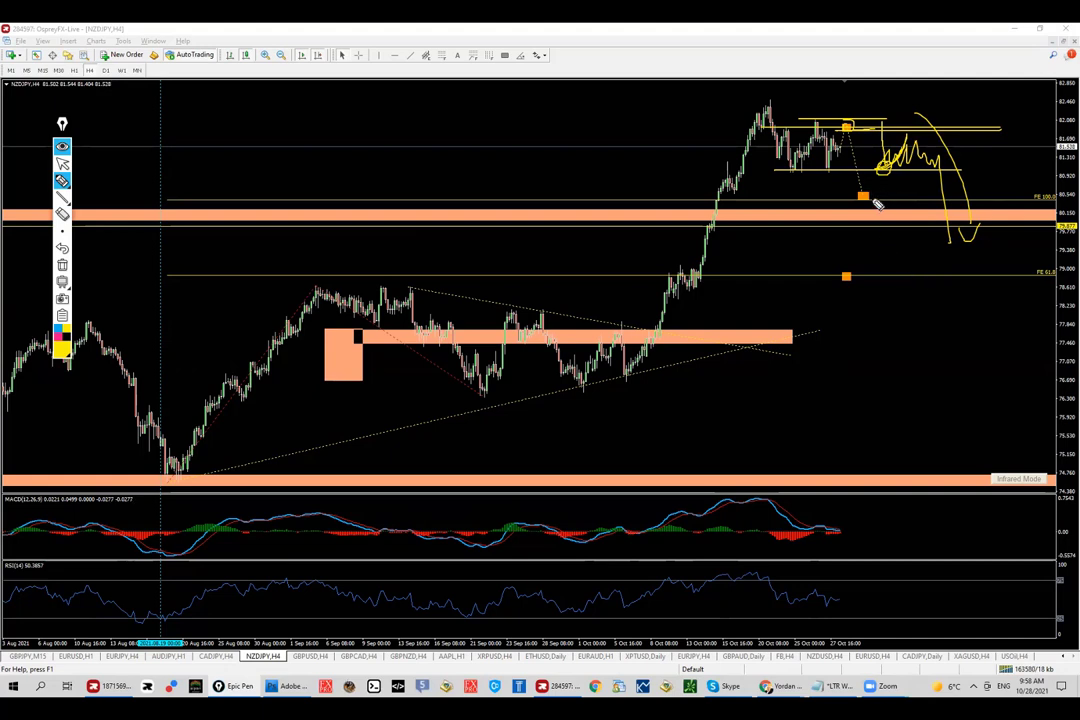
drag(866, 193, 864, 188)
mouse_move(763, 101)
mouse_down()
mouse_move(795, 150)
mouse_move(870, 199)
mouse_move(858, 203)
mouse_up()
drag(145, 213, 1043, 219)
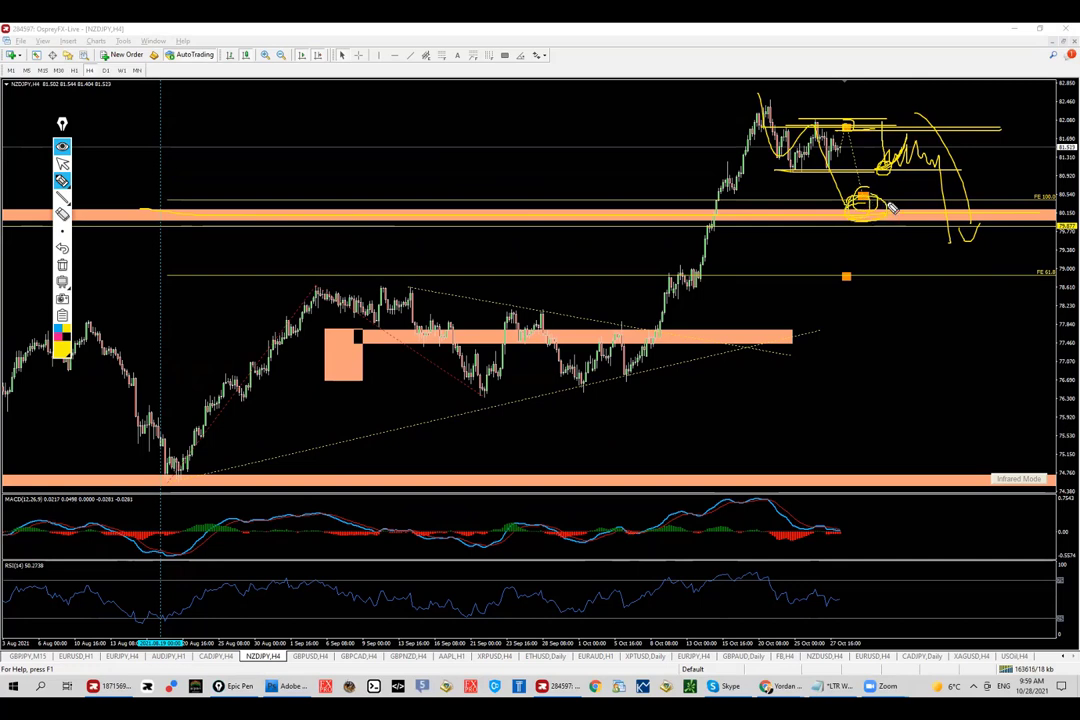
key(ctrl+shift+1)
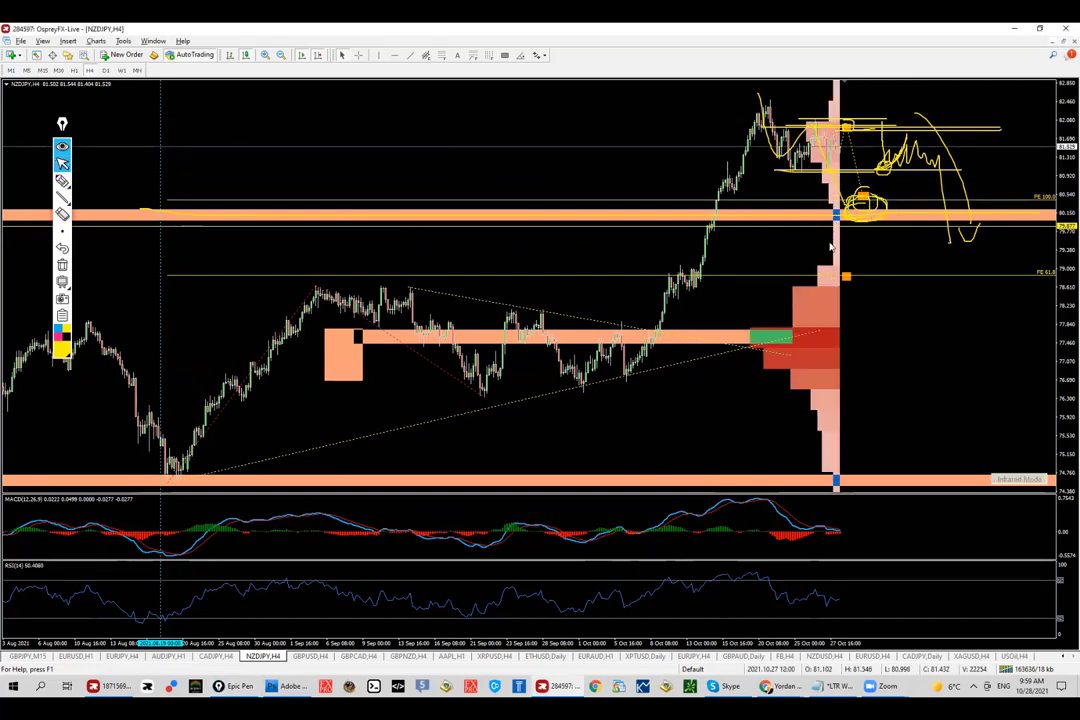
Clear the pen sketches, draw and erase a test drop toward FE 61.8, and return to cursor mode.
click(62, 264)
click(62, 181)
drag(848, 132, 868, 280)
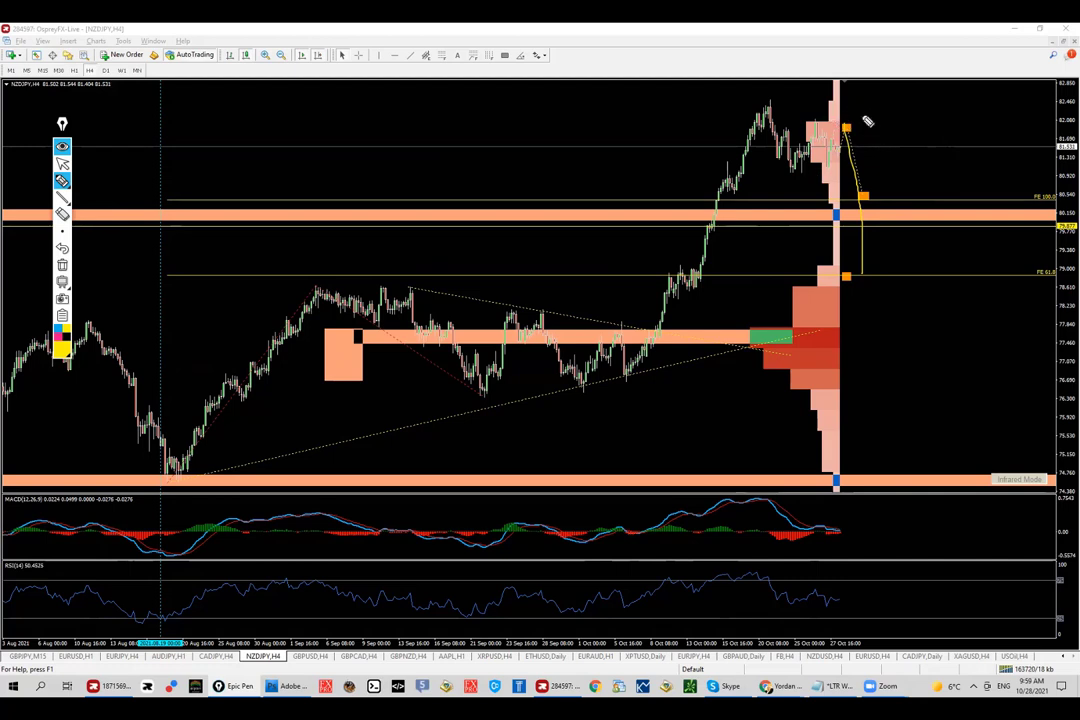
click(62, 247)
click(62, 163)
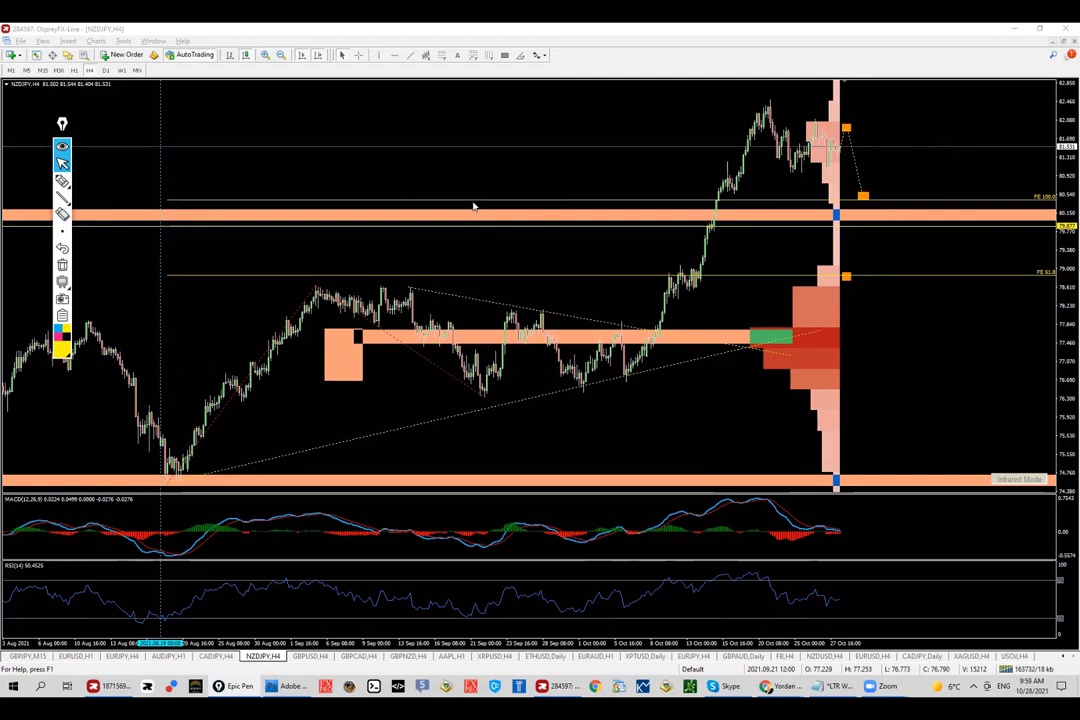